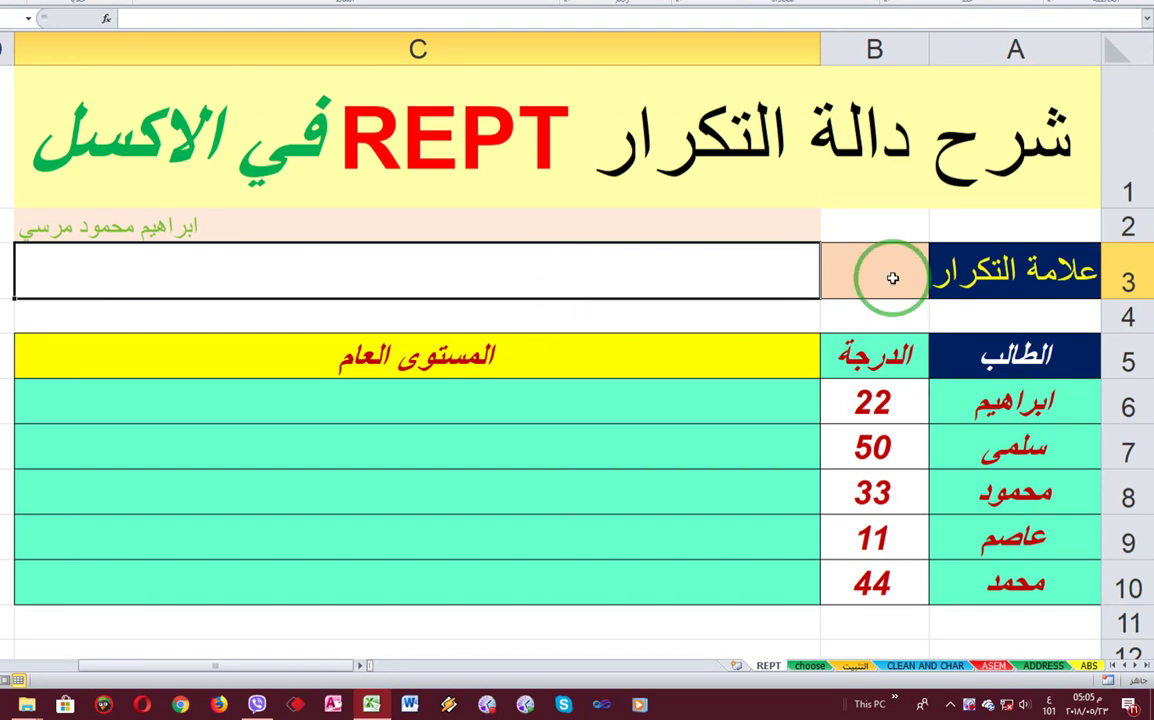
Enter a student's first name in cell B3 as the text to repeat
{"action": "left_click", "coordinate": [862, 270]}
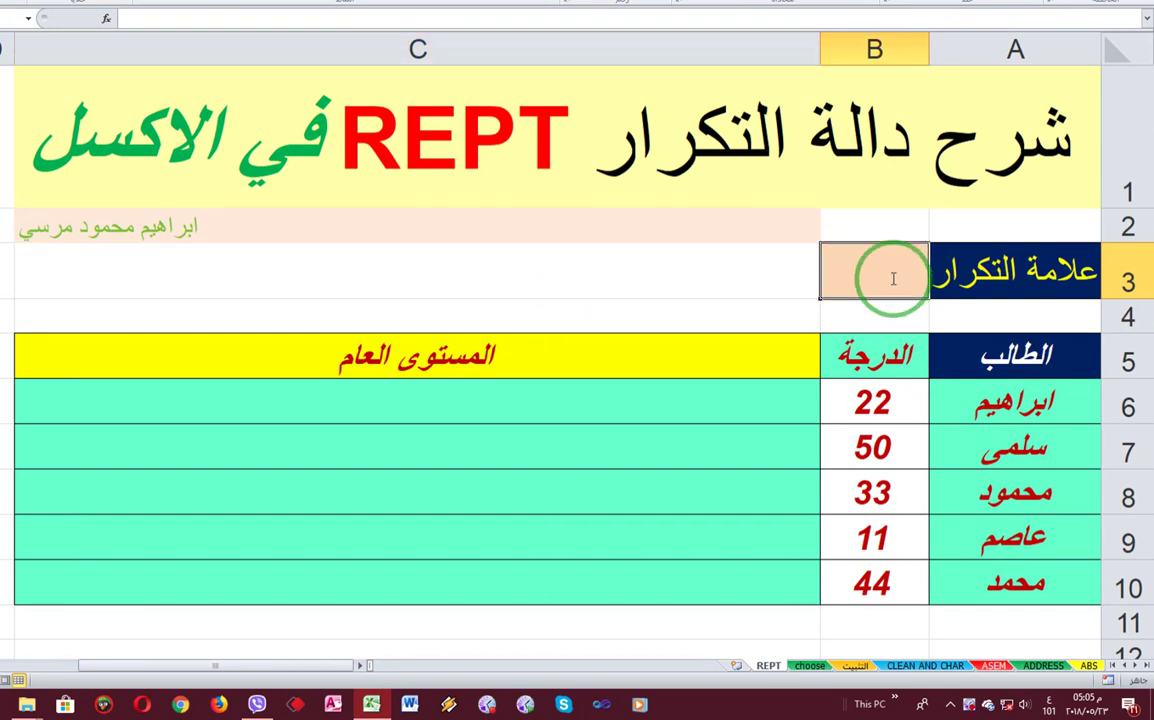
{"action": "type", "text": "عاصم"}
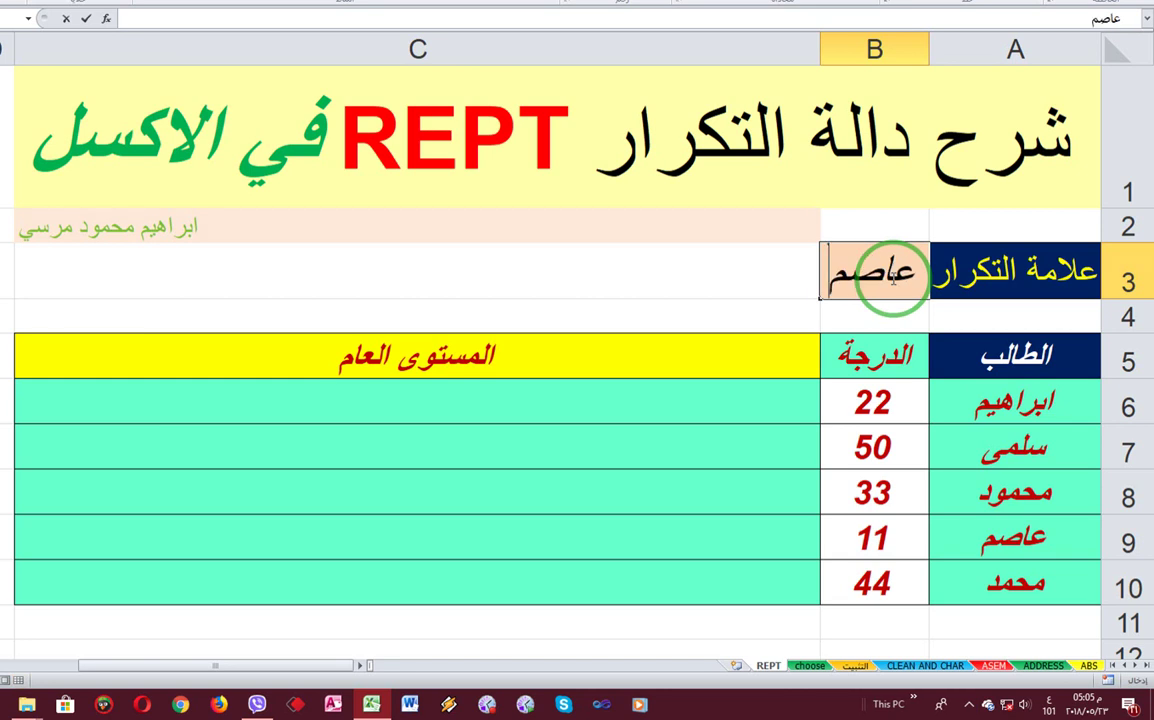
{"action": "left_click", "coordinate": [573, 276]}
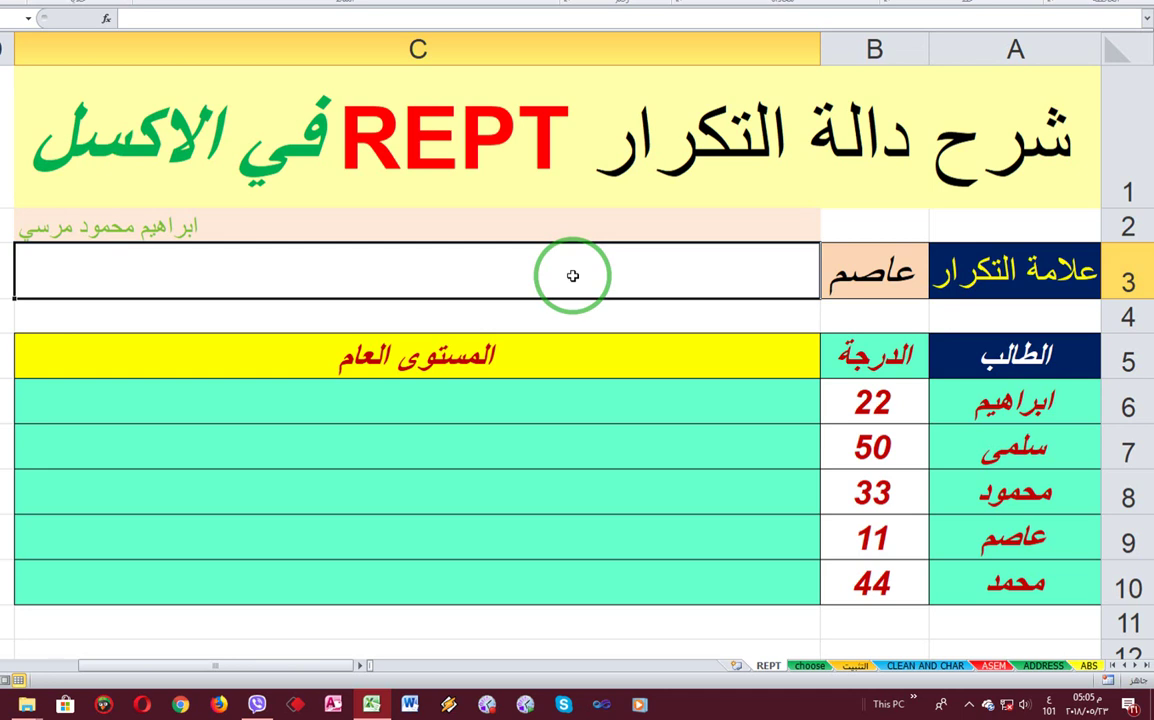
Enter the formula =REPT(B3;6) in cell C3 to repeat the text from B3 six times
{"action": "double_click", "coordinate": [573, 276]}
{"action": "type", "text": "="}
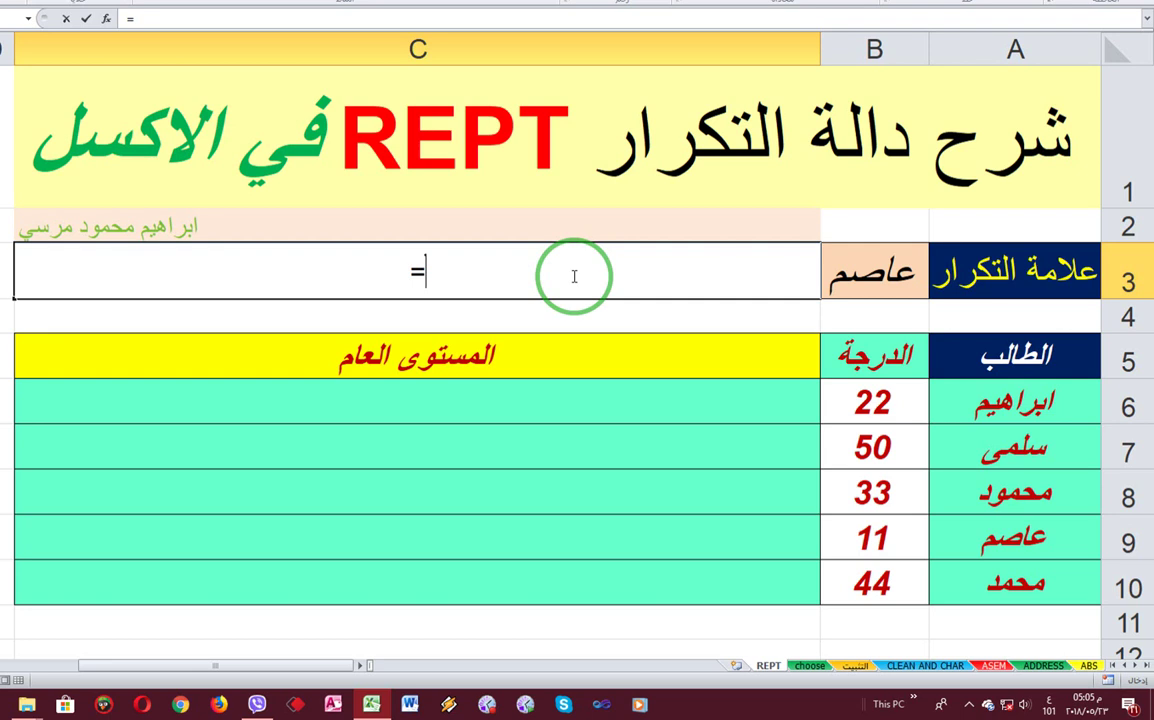
{"action": "key", "text": "alt+shift"}
{"action": "type", "text": "REP"}
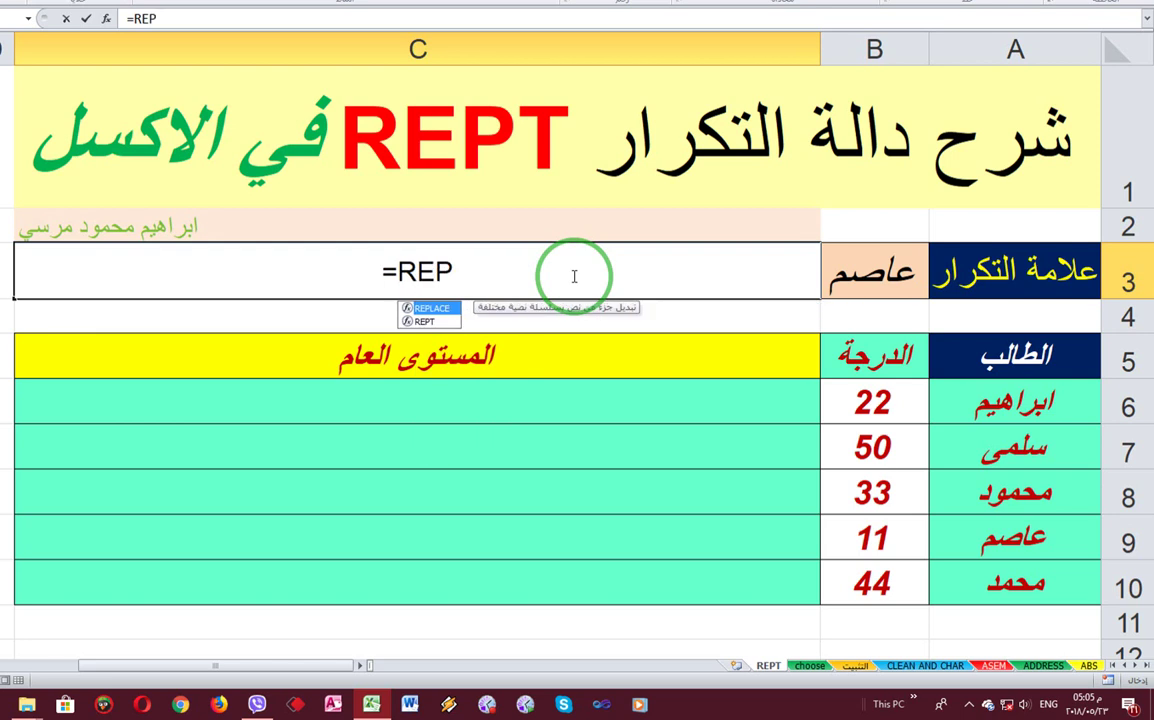
{"action": "key", "text": "Down"}
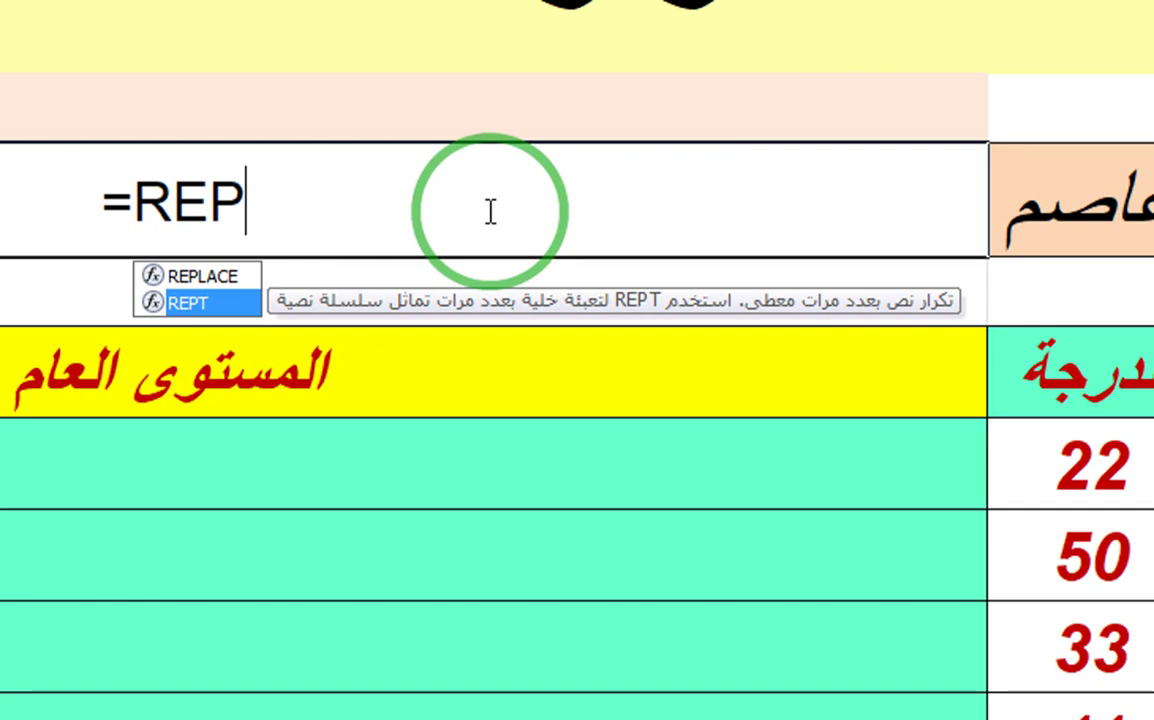
{"action": "double_click", "coordinate": [211, 310]}
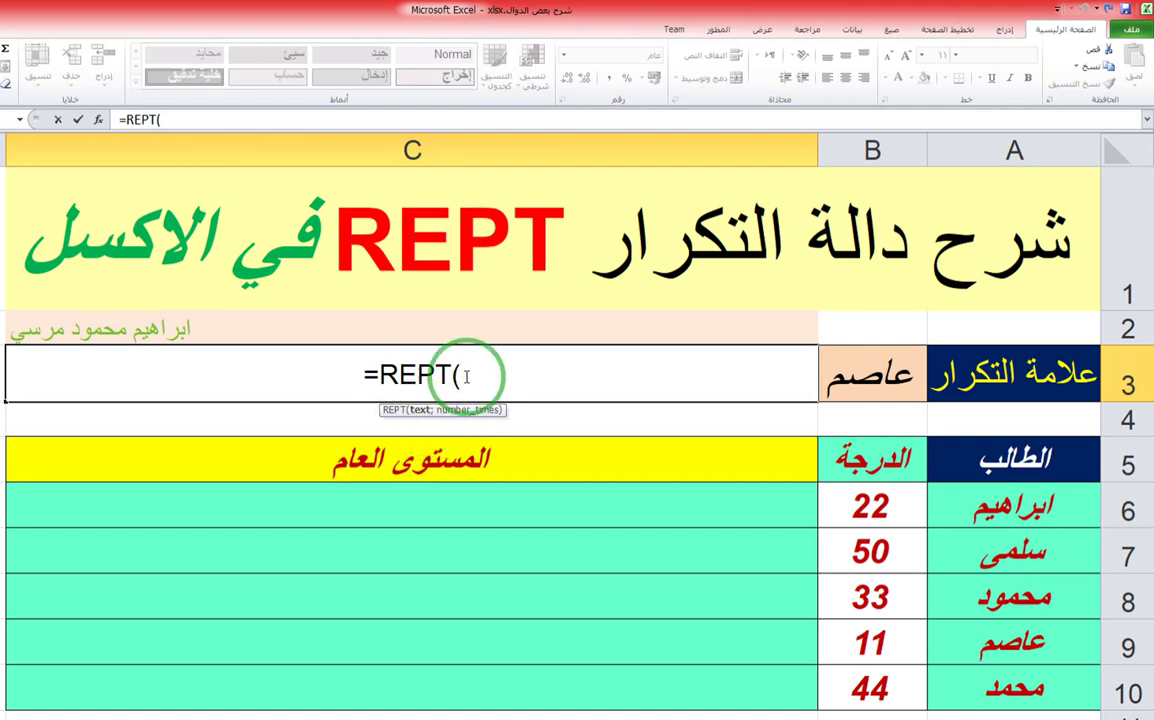
{"action": "left_click", "coordinate": [893, 378]}
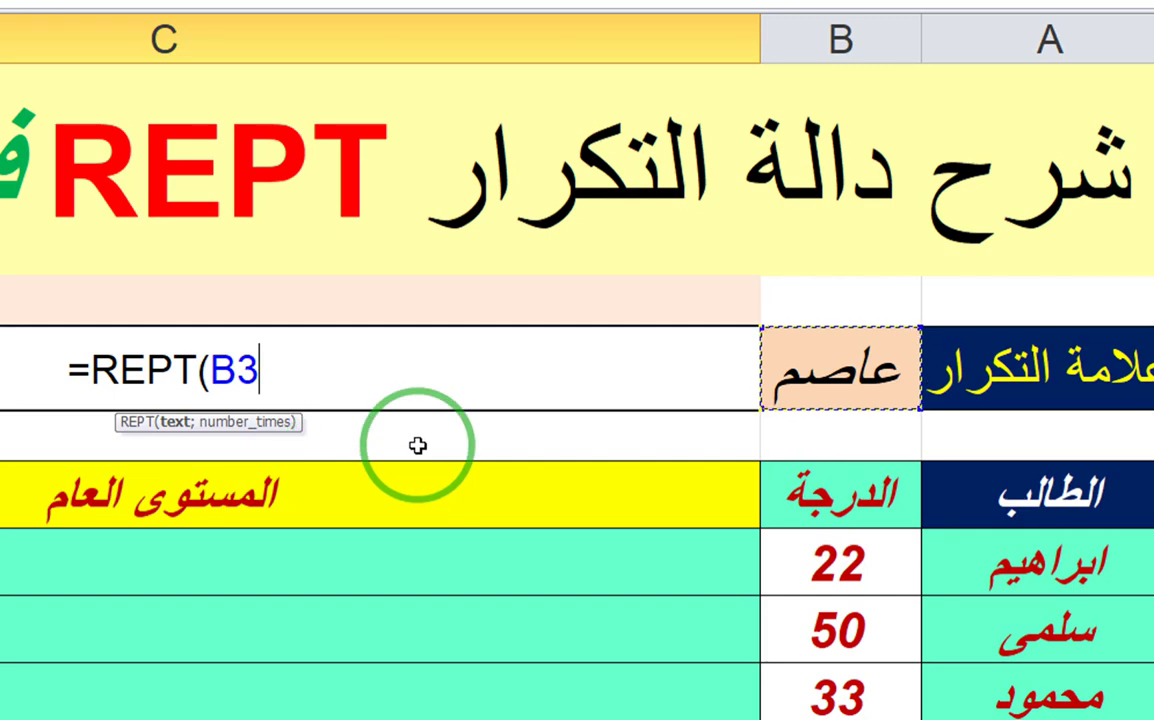
{"action": "type", "text": ";"}
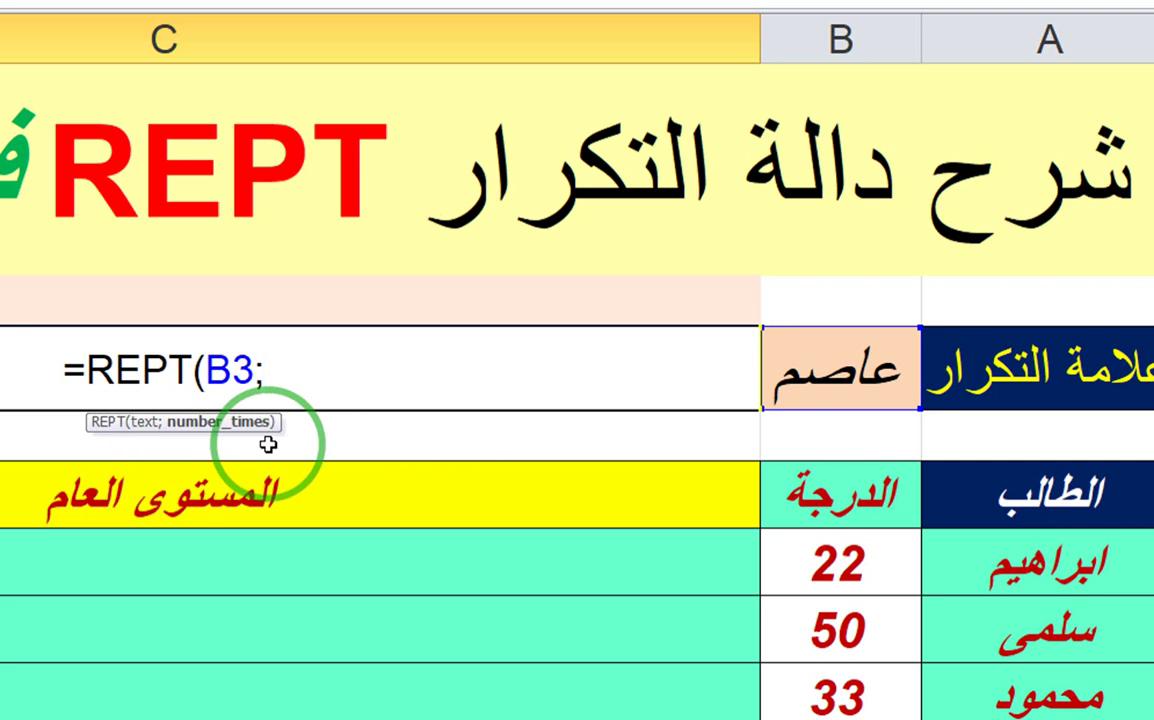
{"action": "type", "text": "6"}
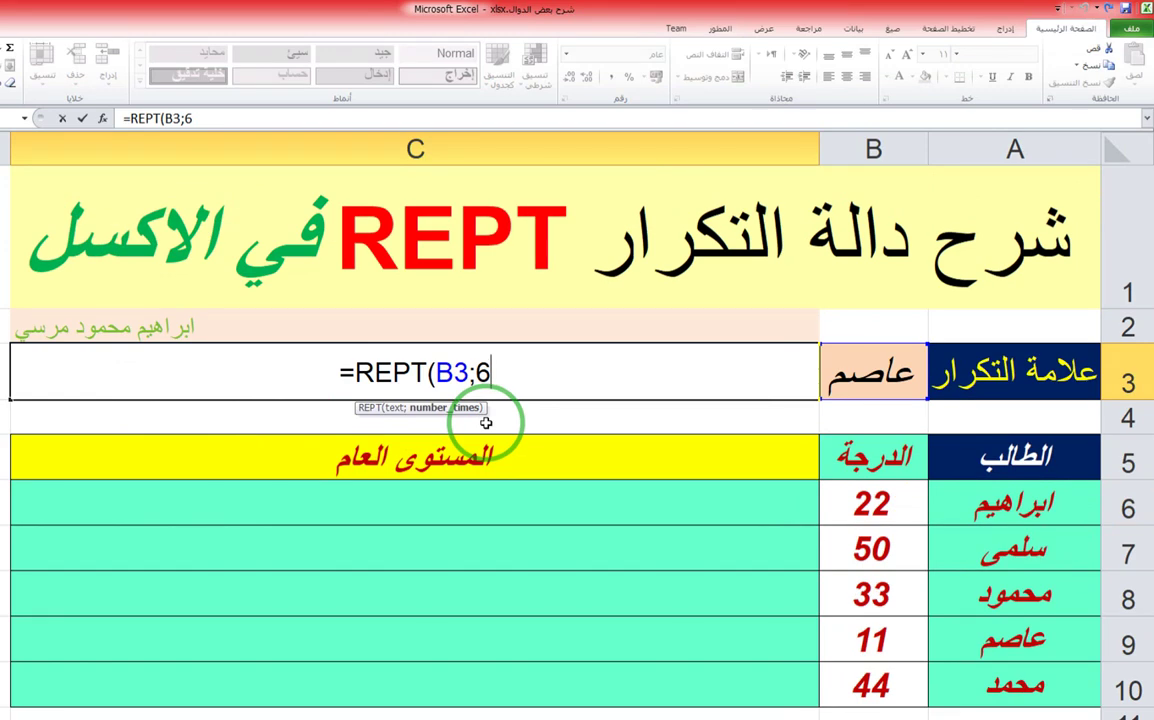
{"action": "type", "text": ")"}
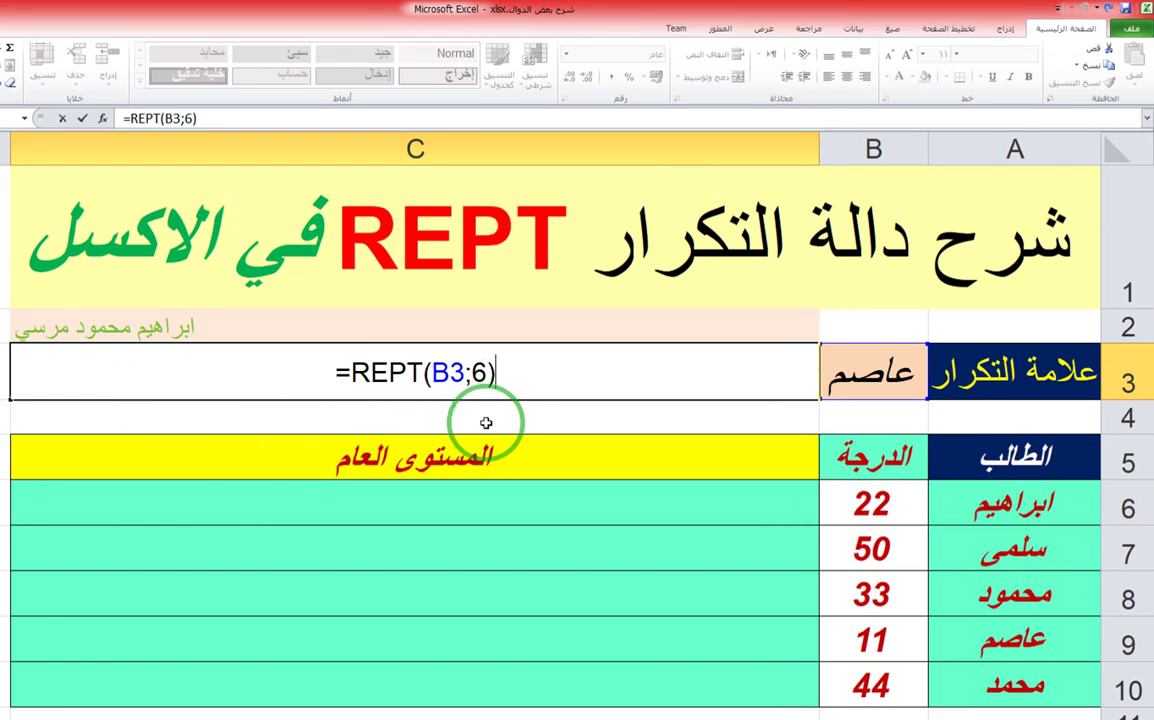
{"action": "key", "text": "Return"}
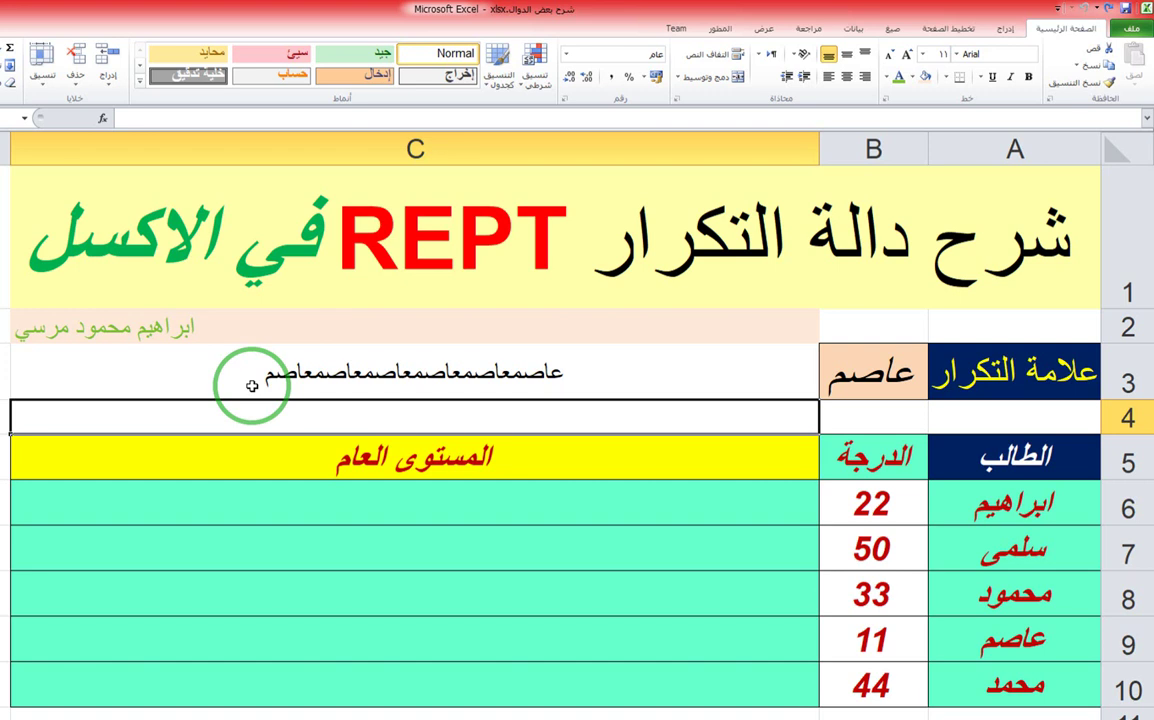
Add trailing spaces after the name in B3 so the repetitions in C3 are spaced apart
{"action": "left_click", "coordinate": [310, 378]}
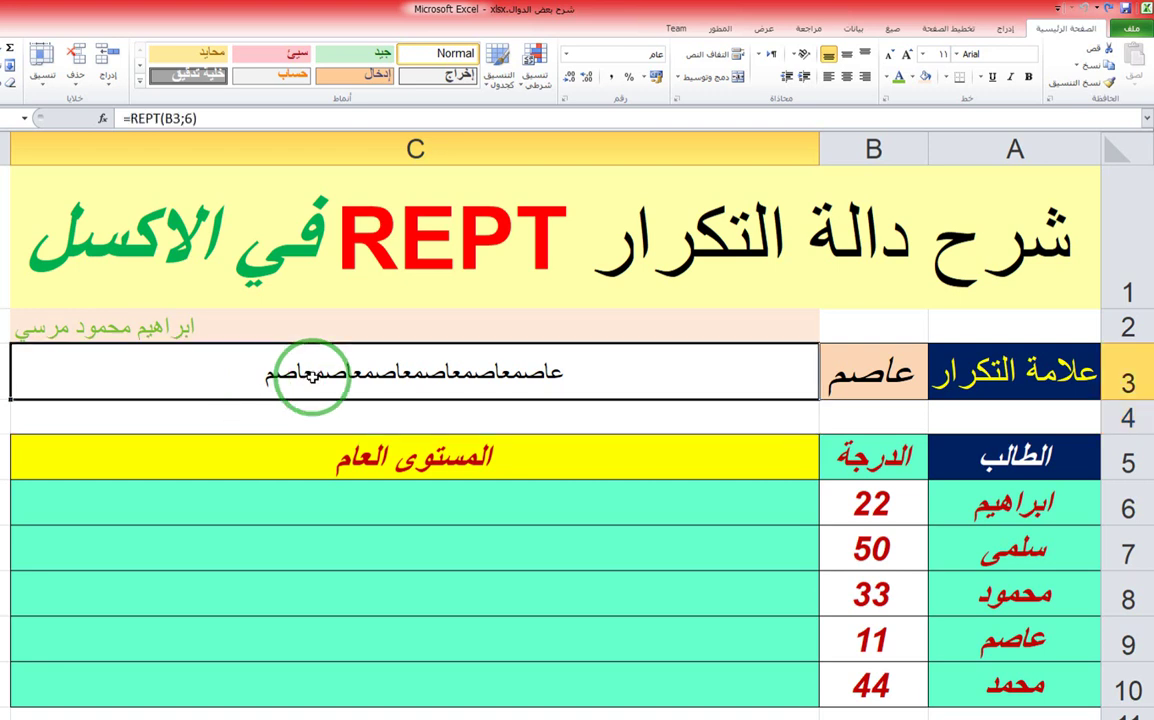
{"action": "left_click", "coordinate": [886, 378]}
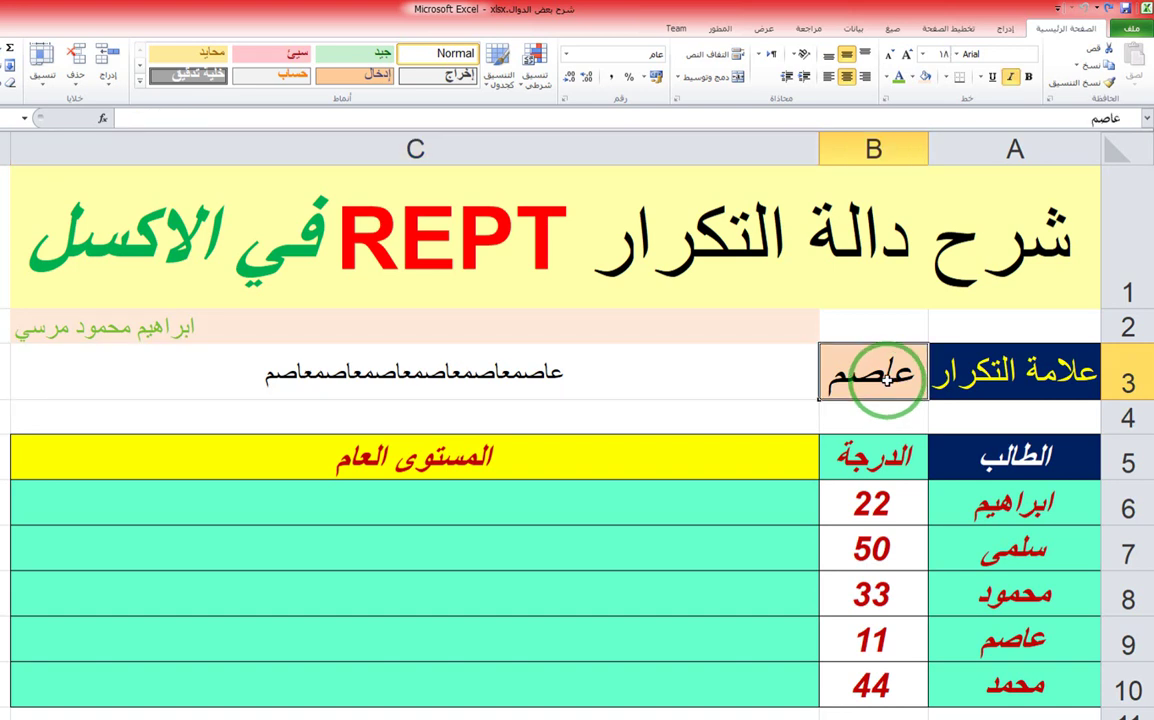
{"action": "double_click", "coordinate": [835, 385]}
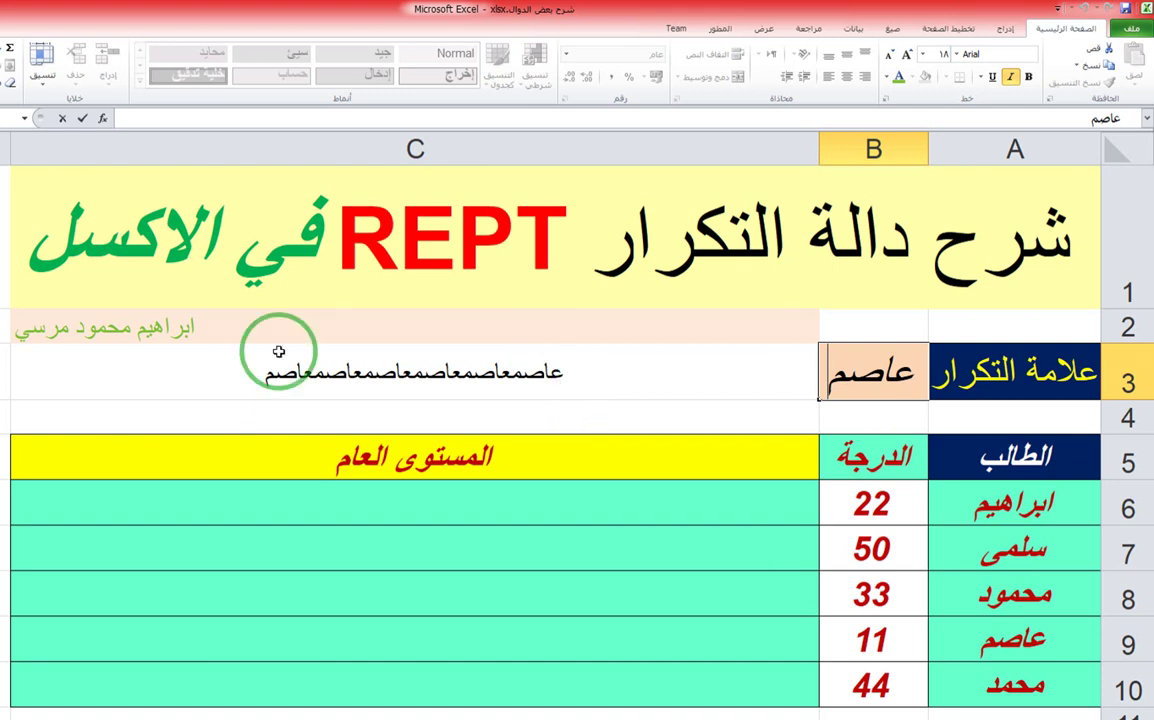
{"action": "left_click", "coordinate": [759, 418]}
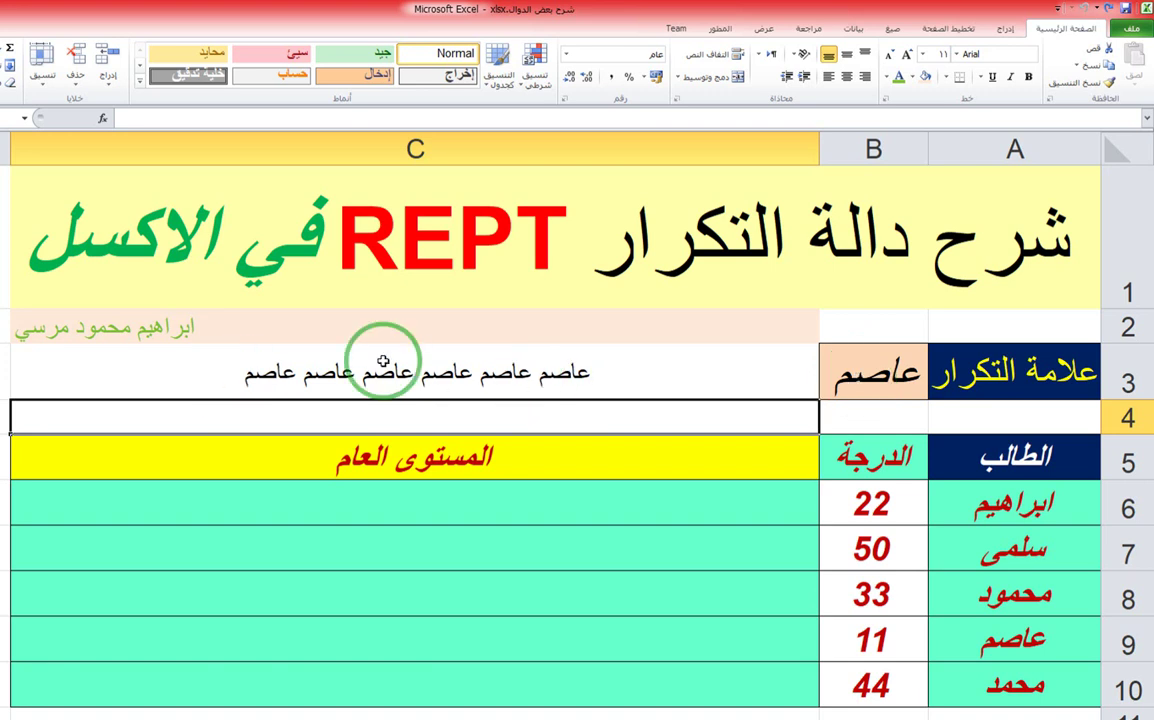
{"action": "left_click", "coordinate": [870, 370]}
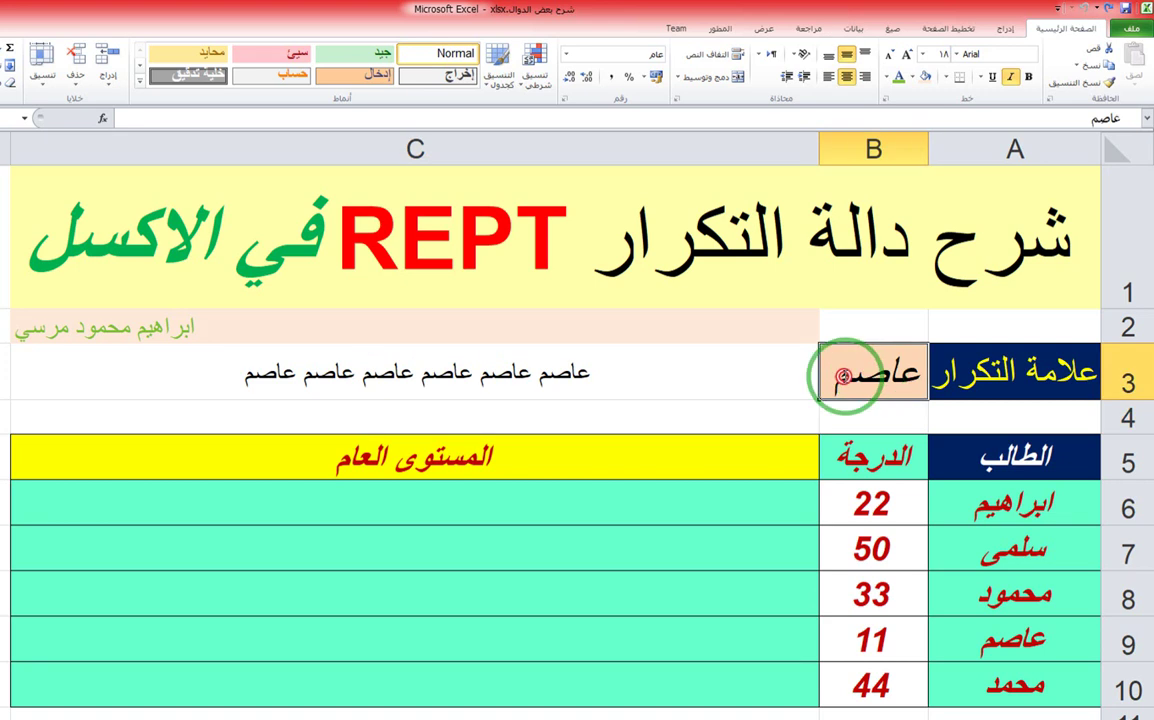
{"action": "double_click", "coordinate": [836, 377]}
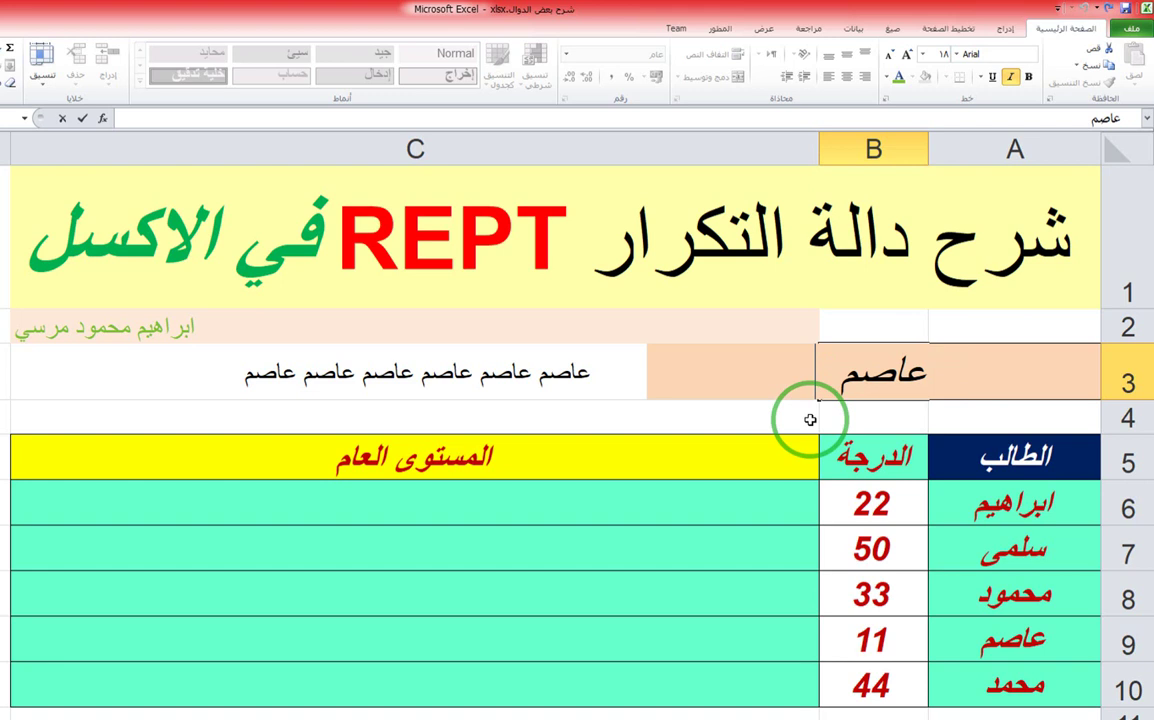
{"action": "left_click", "coordinate": [666, 430]}
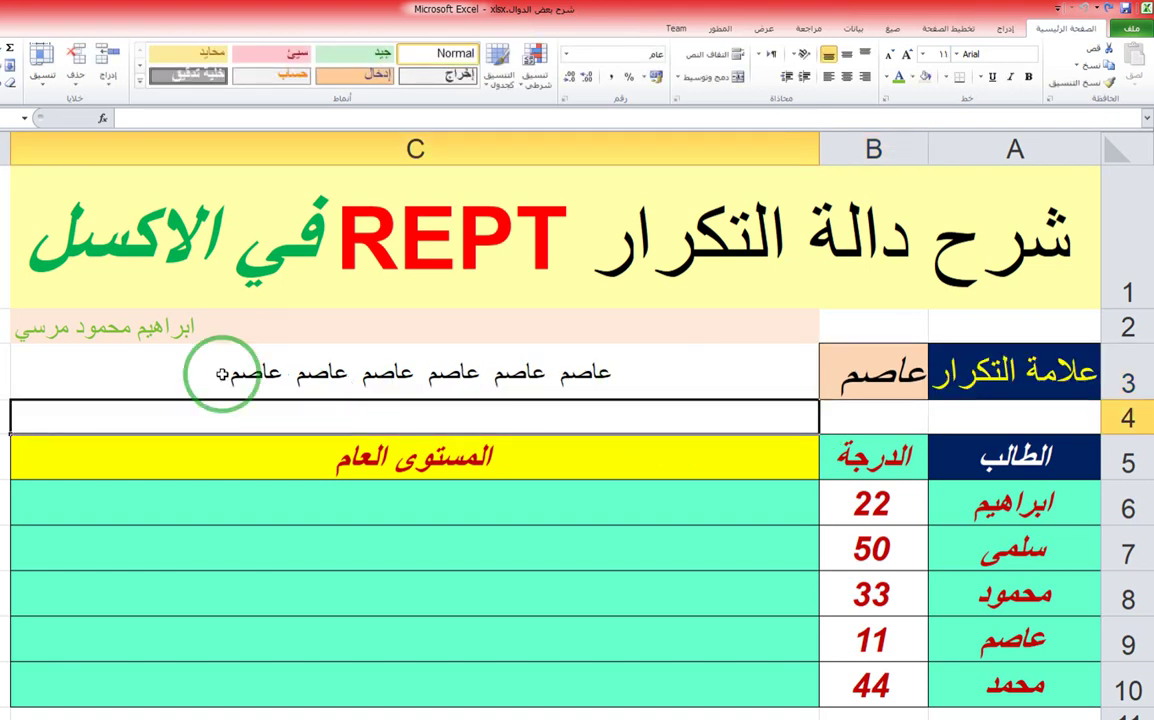
{"action": "left_click", "coordinate": [384, 352]}
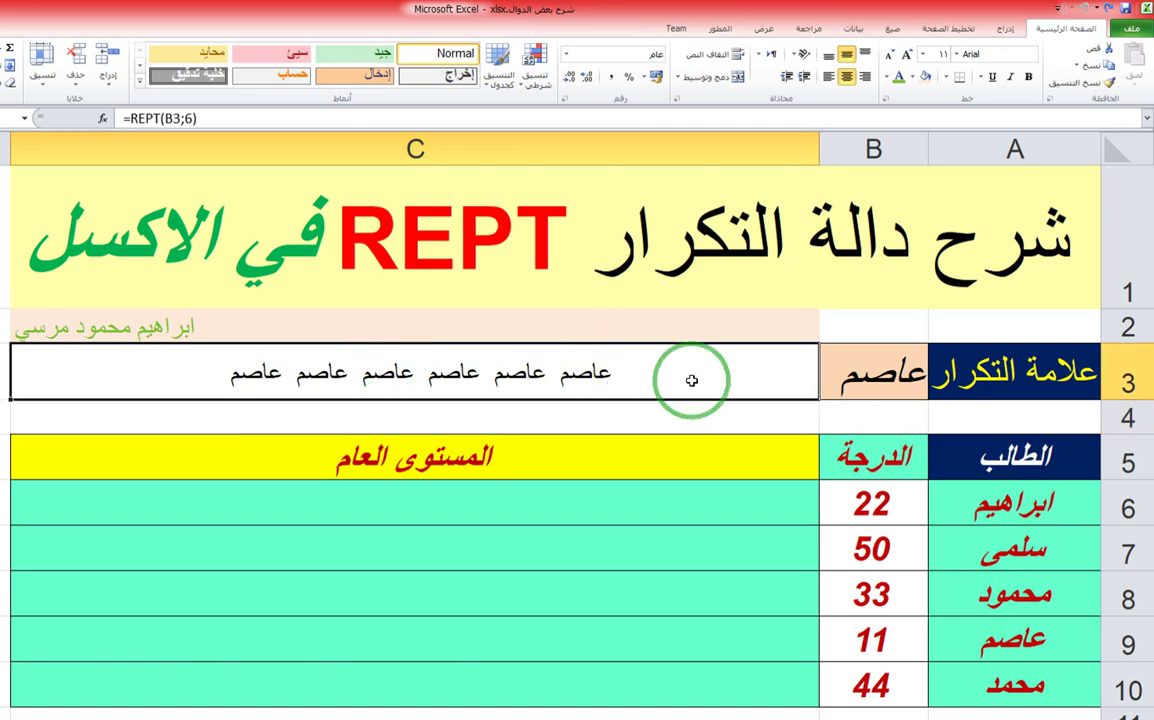
{"action": "left_click", "coordinate": [860, 390]}
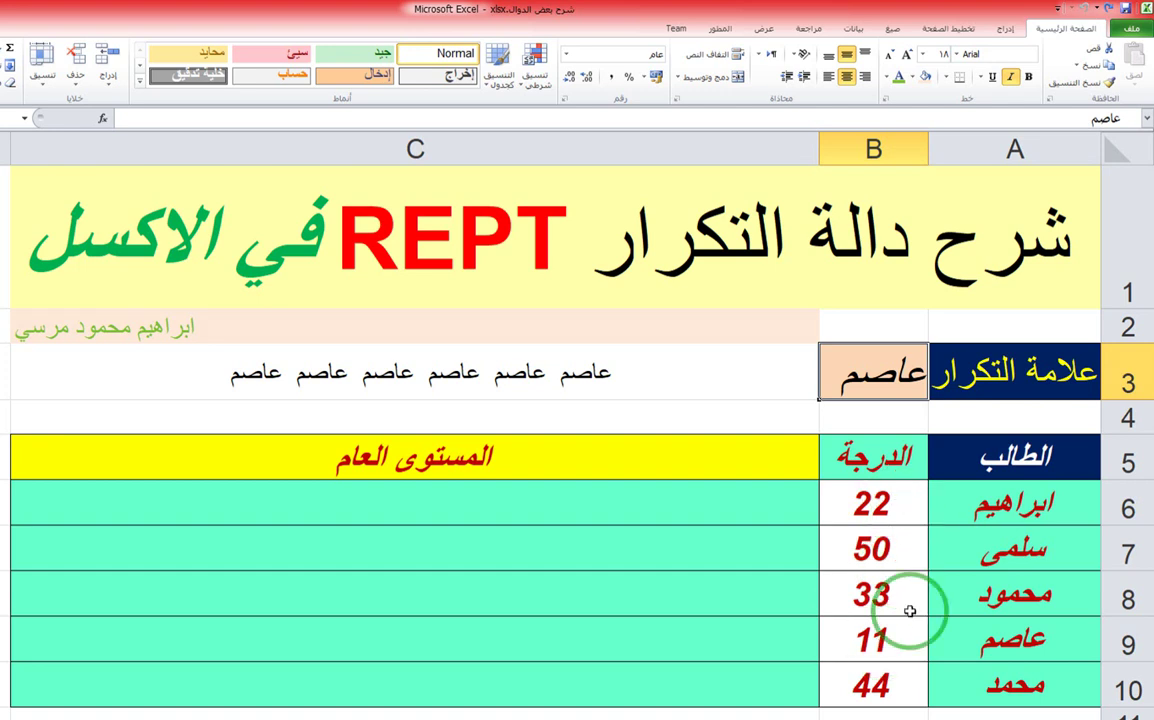
Enter the formula =REPT(B$3;B6) in cell C6, locking the row of B3 and using the first student's grade as the repeat count
{"action": "left_click", "coordinate": [558, 511]}
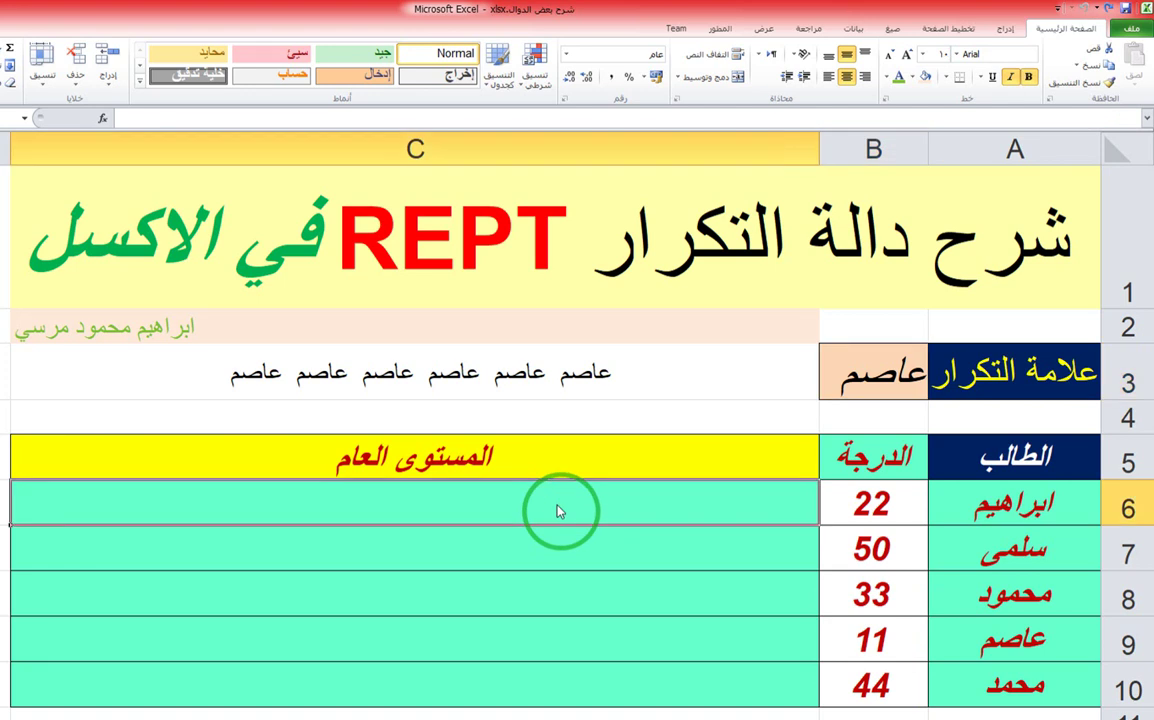
{"action": "left_click", "coordinate": [824, 502]}
{"action": "left_click", "coordinate": [750, 510]}
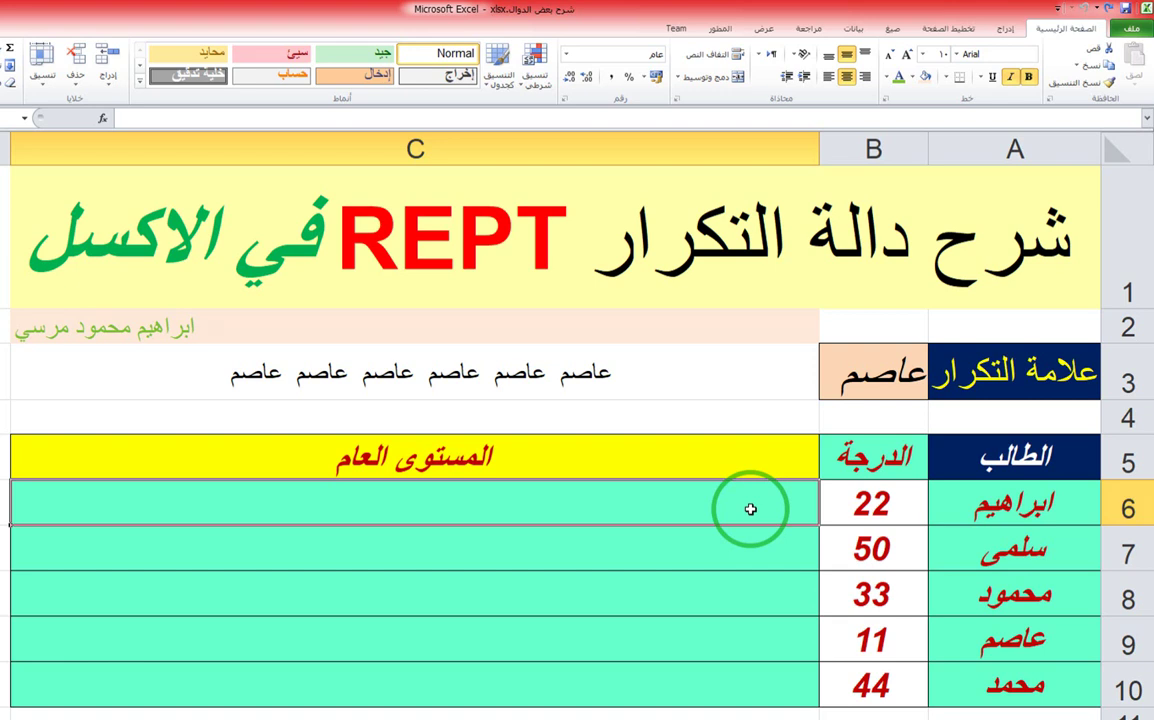
{"action": "type", "text": "="}
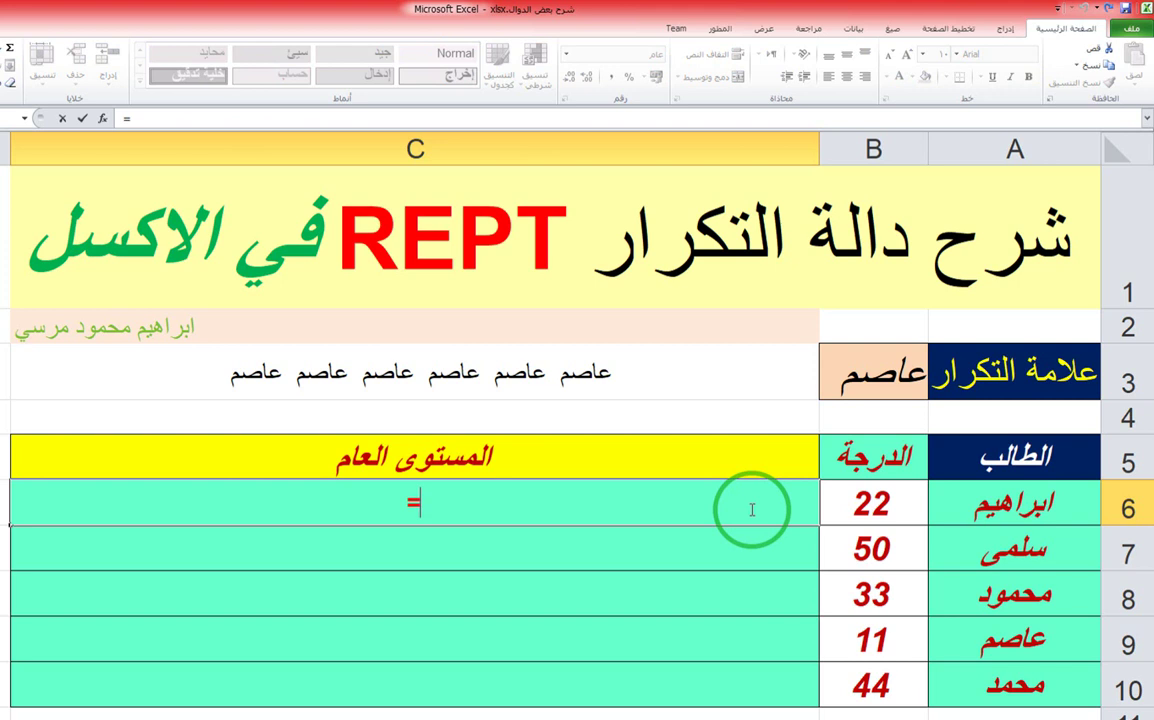
{"action": "type", "text": "EPT"}
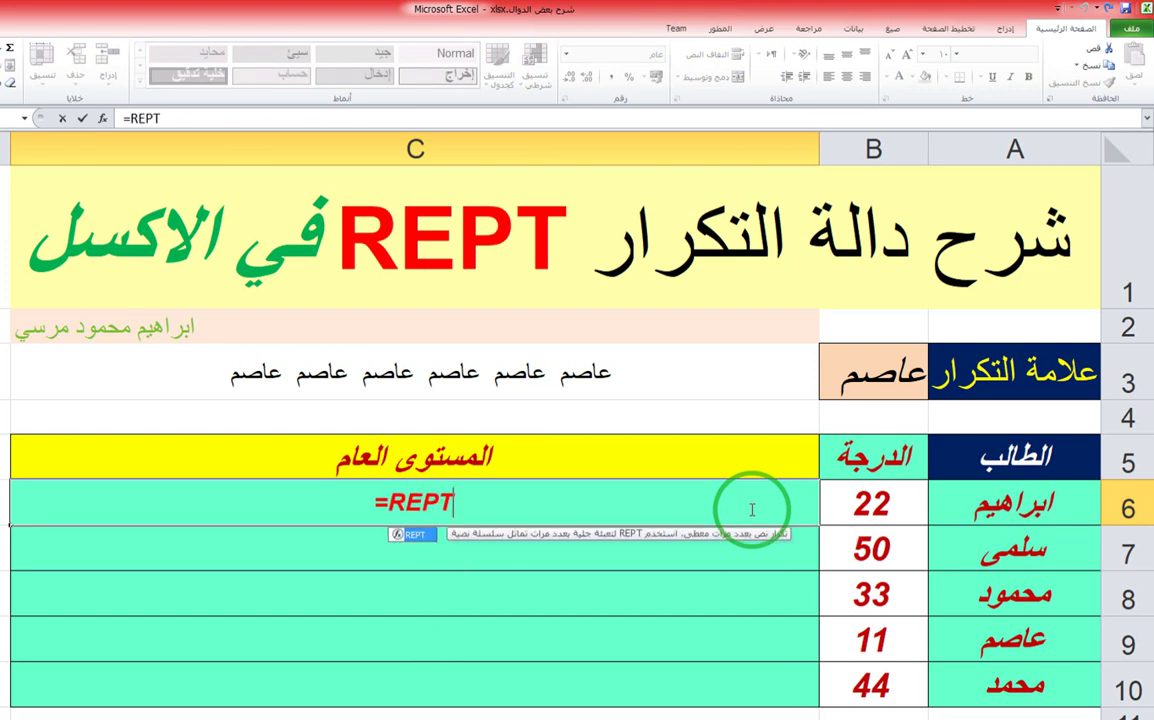
{"action": "type", "text": "("}
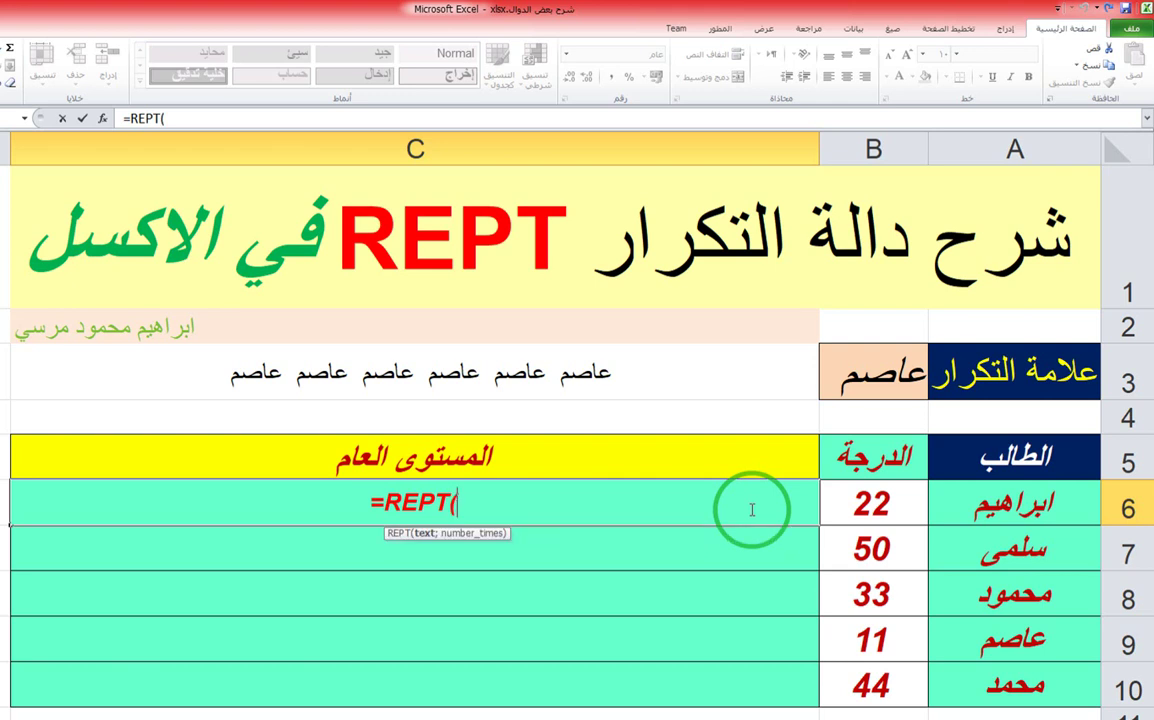
{"action": "left_click", "coordinate": [880, 382]}
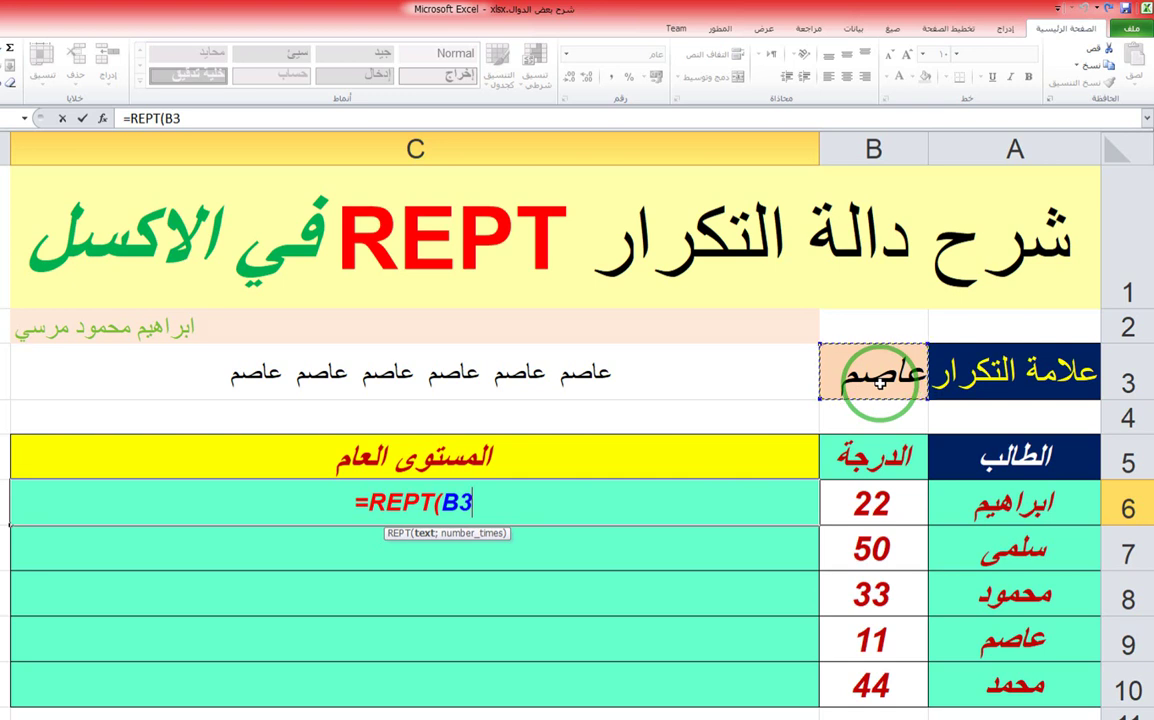
{"action": "key", "text": "F4"}
{"action": "key", "text": "F4"}
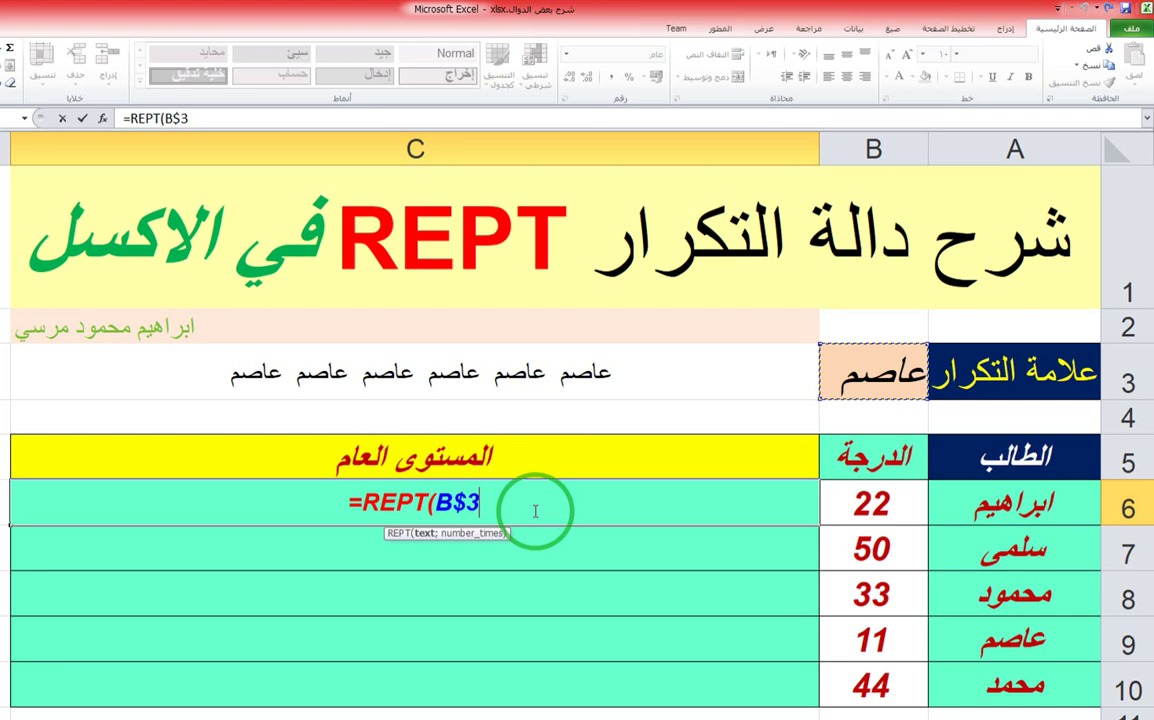
{"action": "type", "text": ";"}
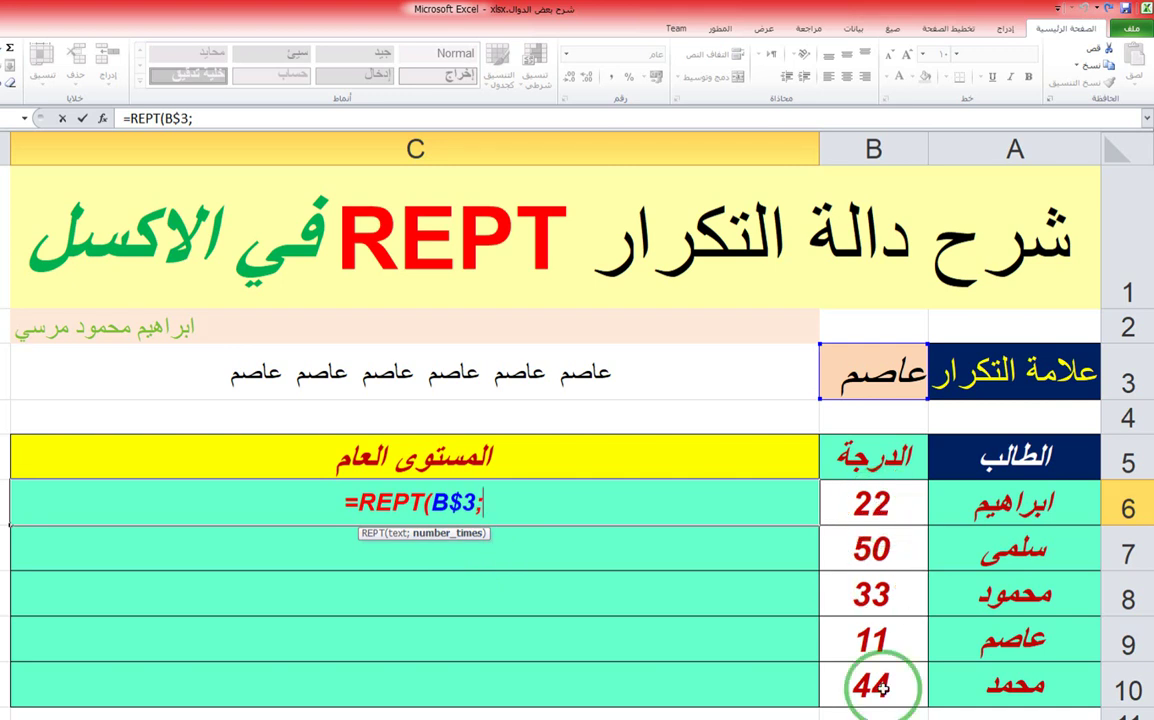
{"action": "left_click", "coordinate": [874, 505]}
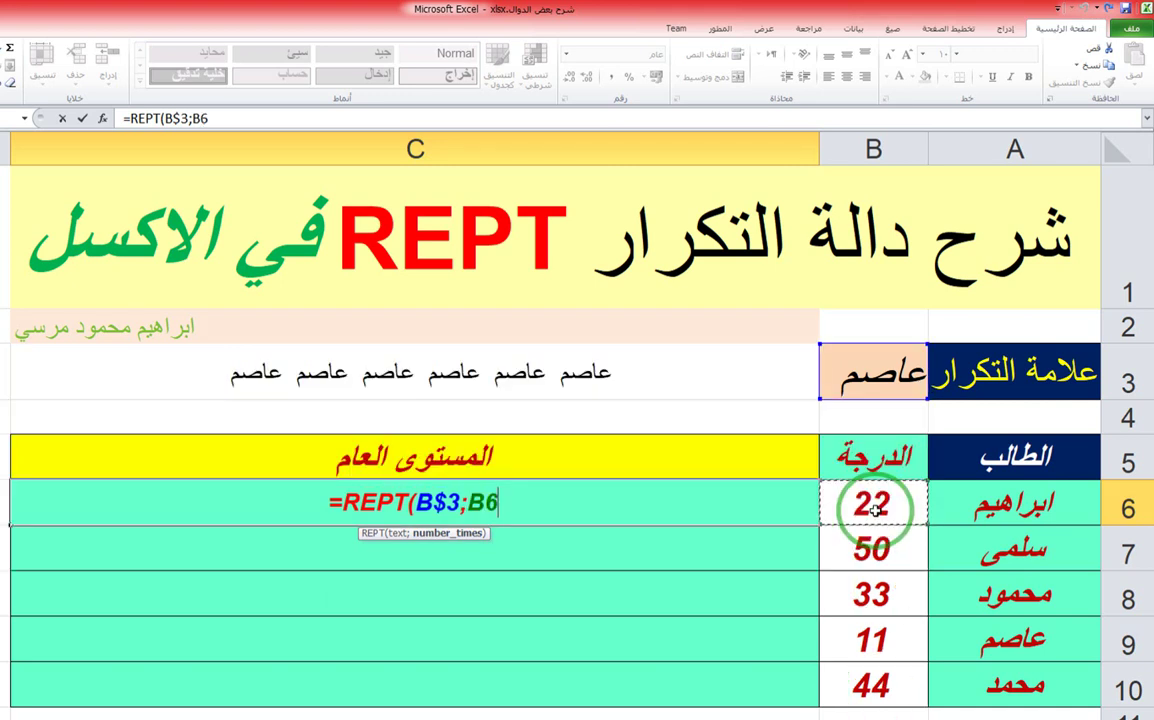
{"action": "key", "text": "Return"}
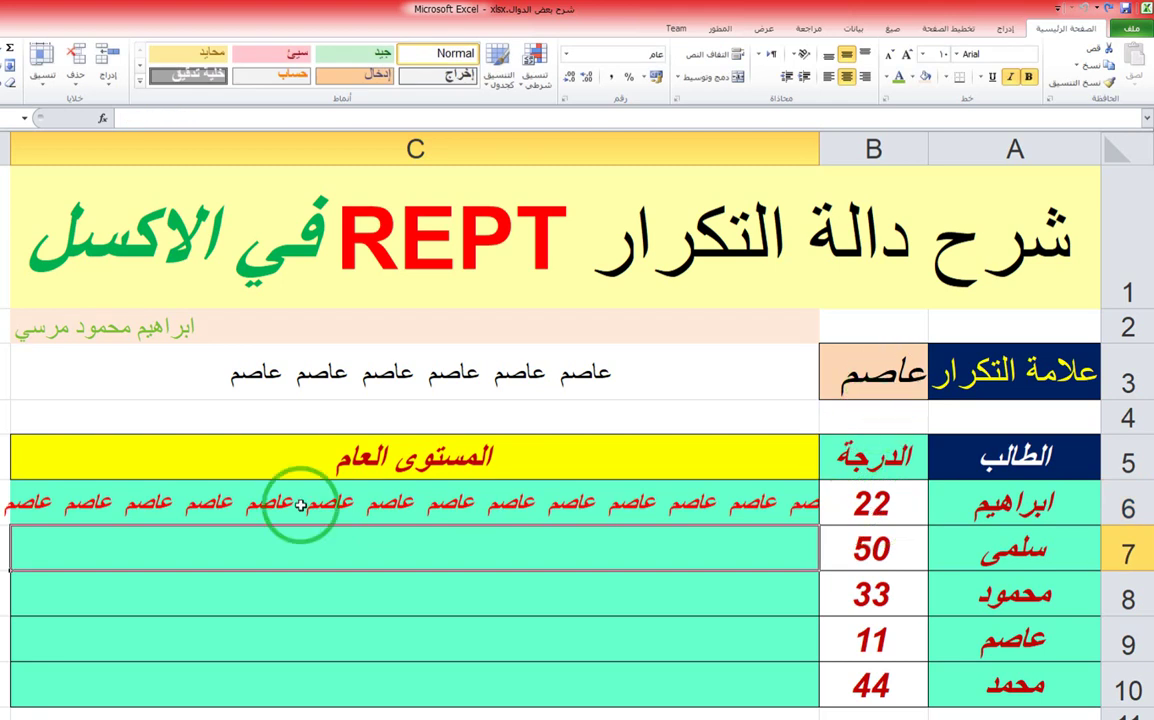
Replace the repeat text in cell B3 with a single vertical bar "|"
{"action": "left_click", "coordinate": [857, 366]}
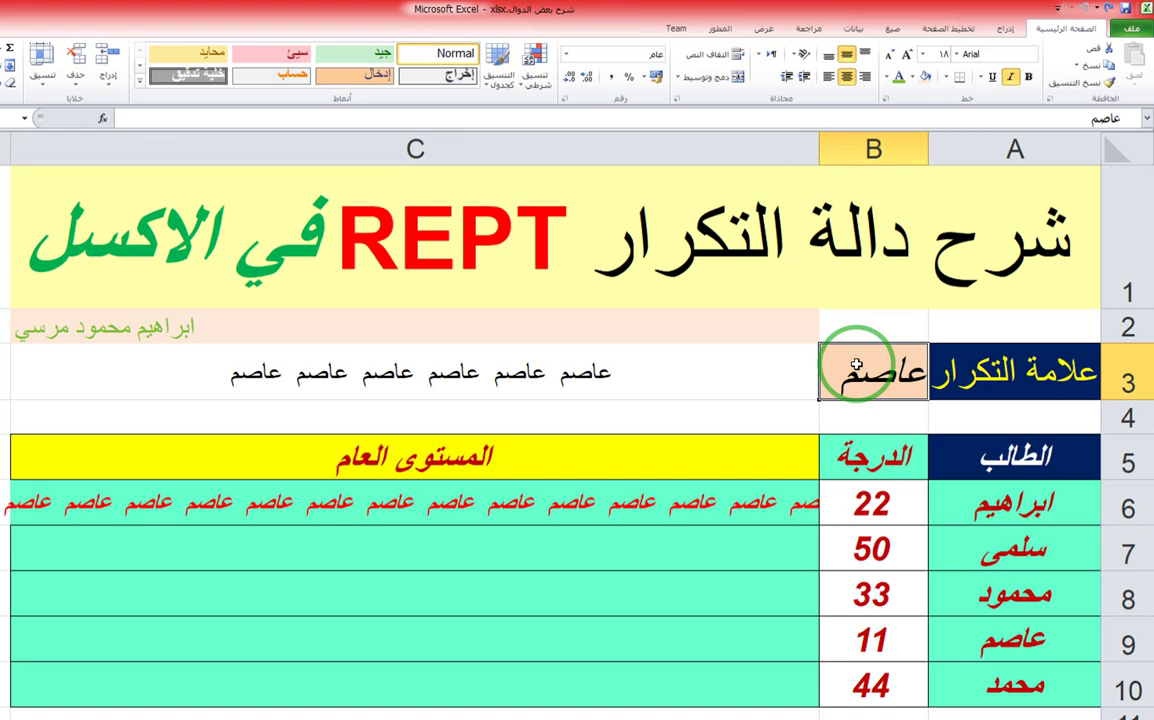
{"action": "type", "text": "ا"}
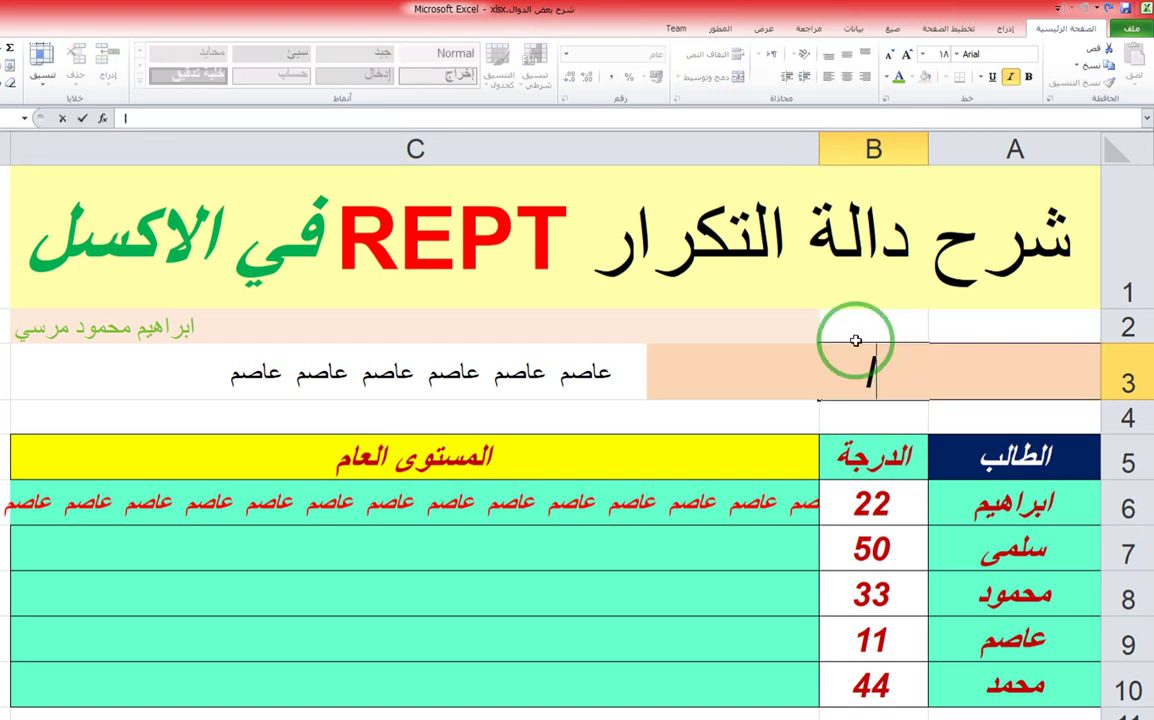
{"action": "left_click", "coordinate": [762, 556]}
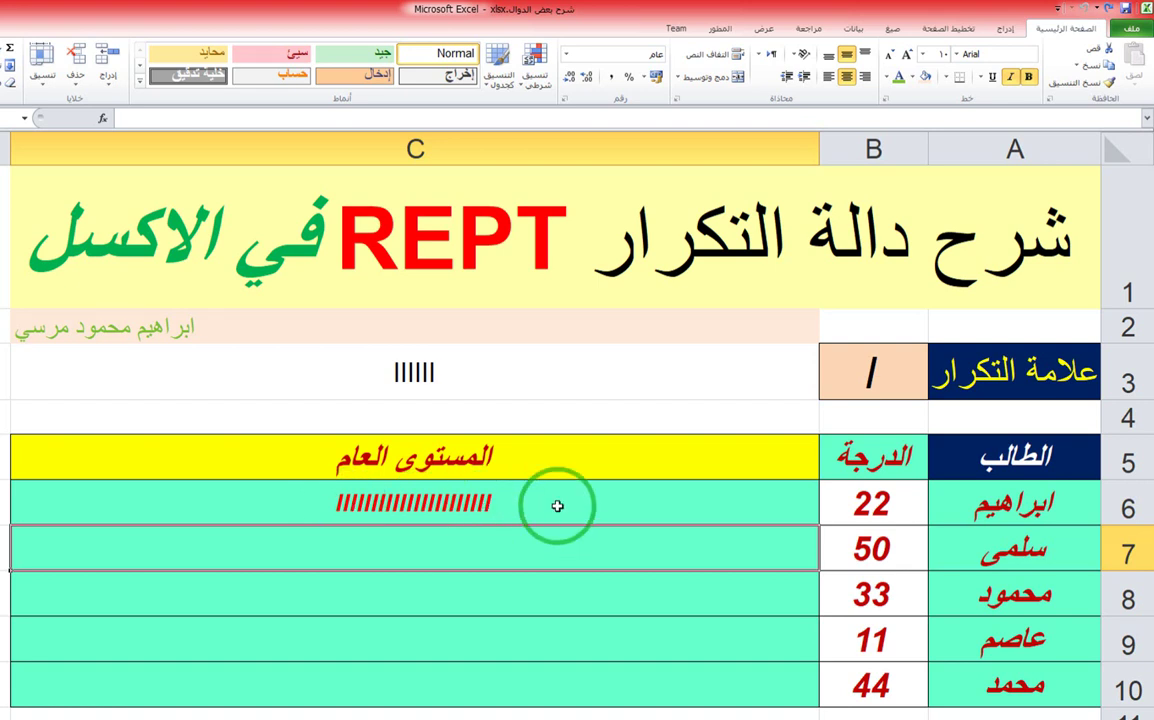
Right-align cells C6:C10 and copy the REPT formula from C6 down through C8
{"action": "left_click_drag", "start_coordinate": [557, 506], "coordinate": [563, 678]}
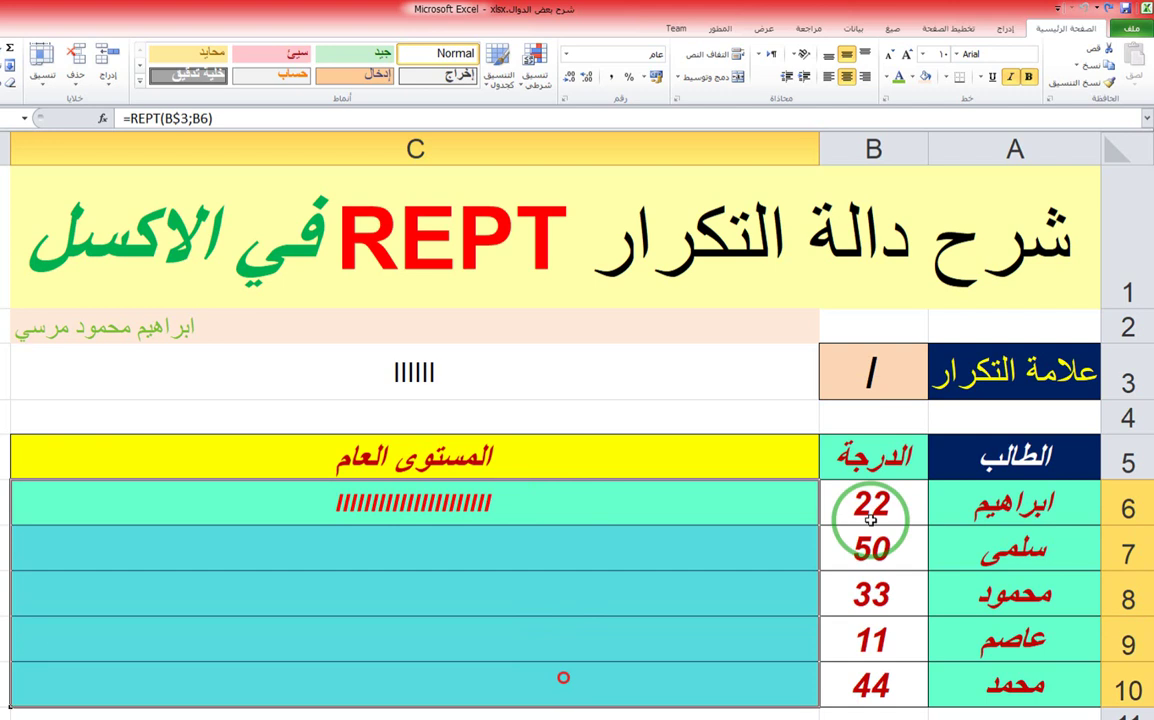
{"action": "left_click", "coordinate": [868, 80]}
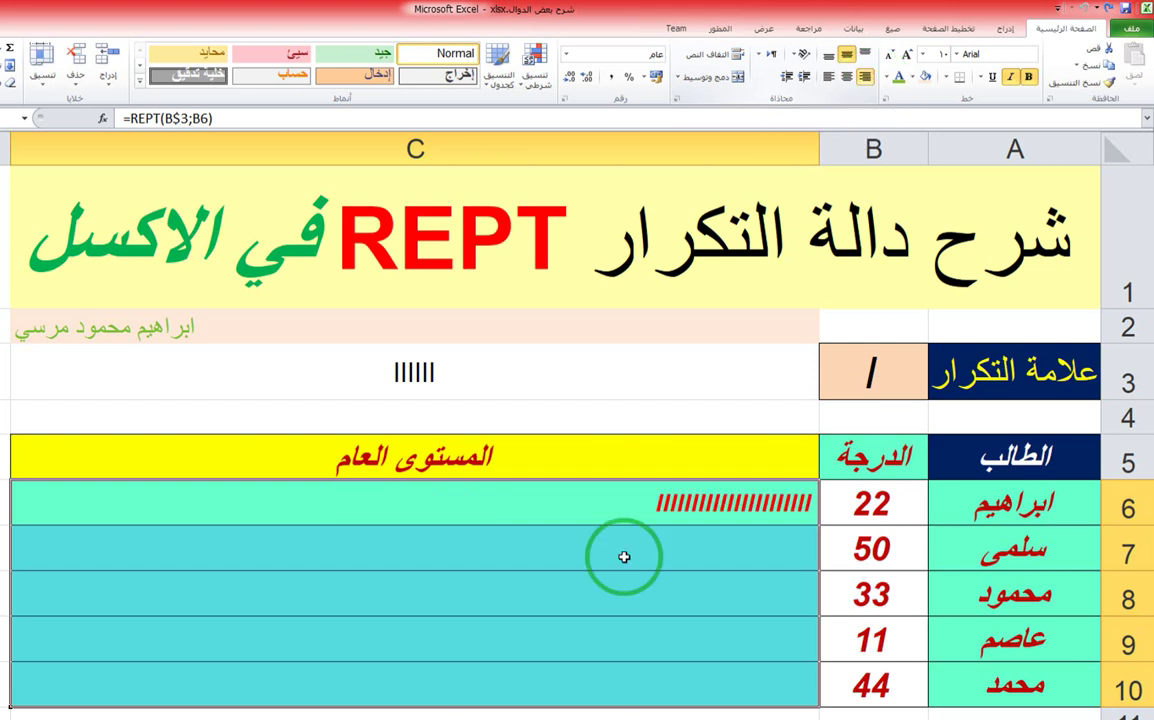
{"action": "left_click", "coordinate": [688, 503]}
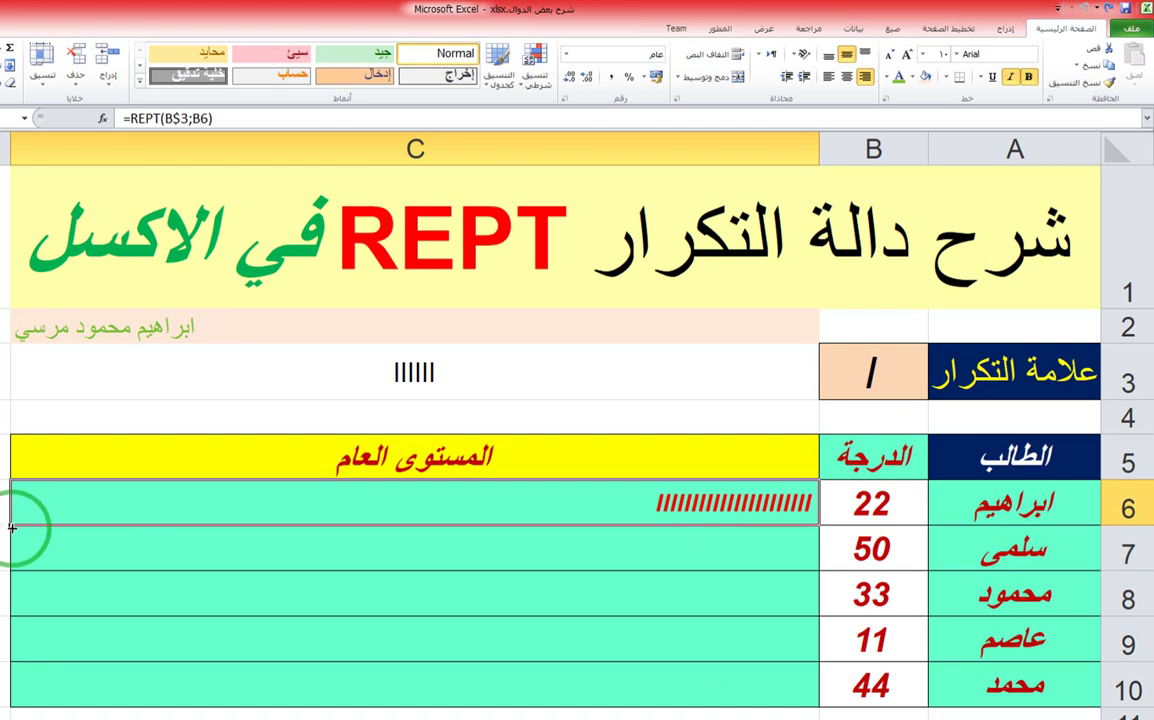
{"action": "left_click_drag", "start_coordinate": [12, 527], "coordinate": [21, 567]}
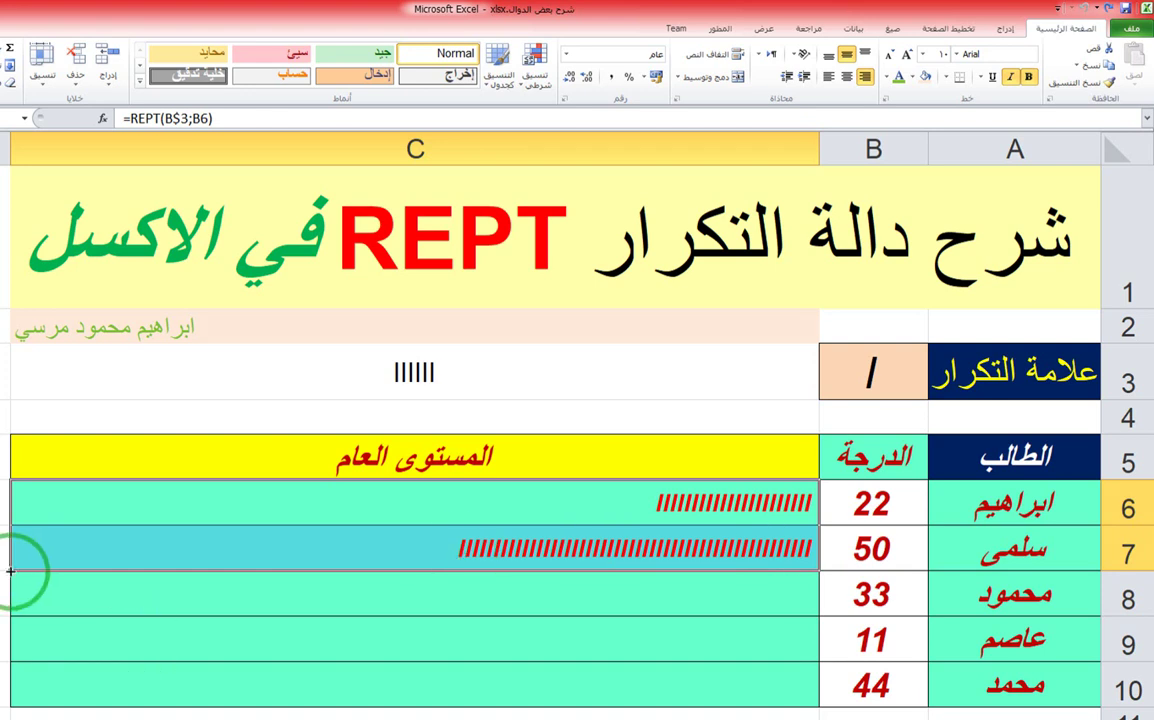
{"action": "left_click_drag", "start_coordinate": [9, 570], "coordinate": [15, 615]}
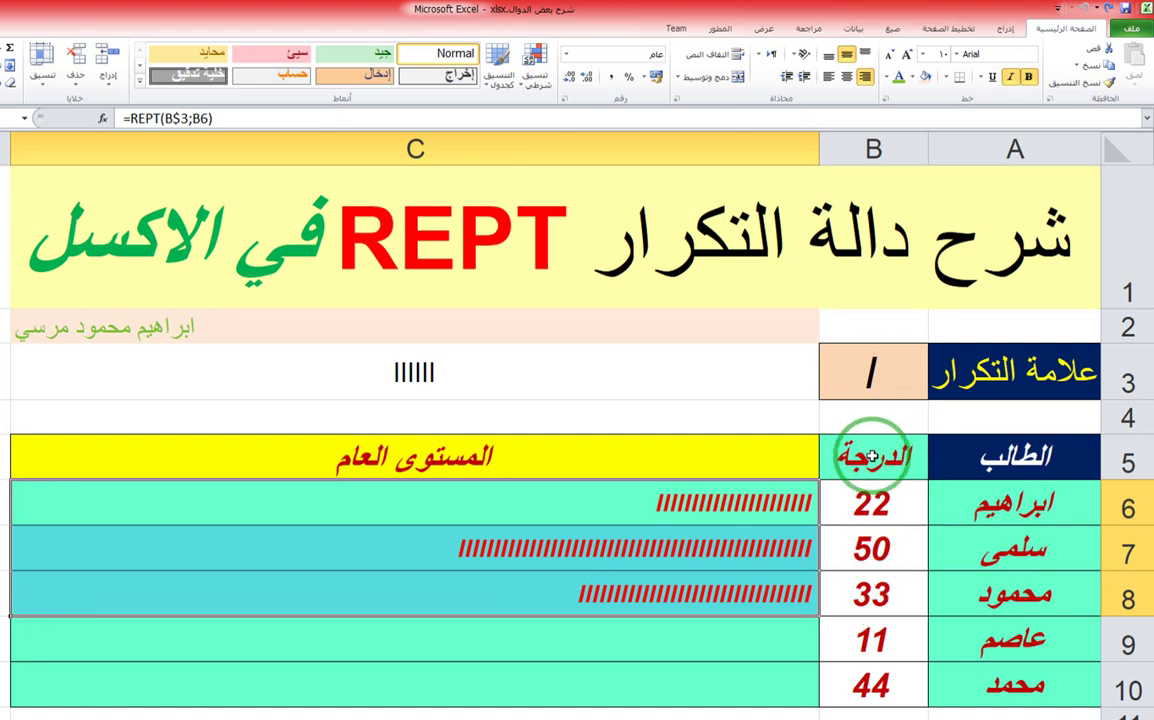
Inspect the formula in C8, checking its locked B$3 text reference and its relative grade reference
{"action": "double_click", "coordinate": [639, 597]}
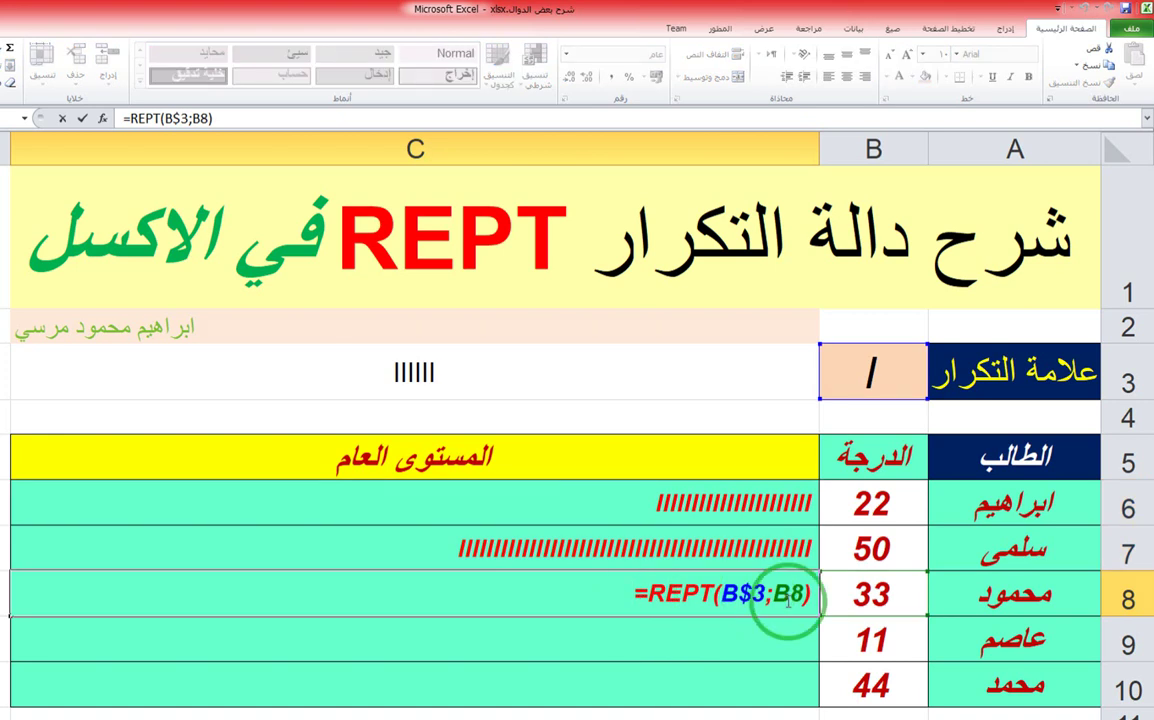
{"action": "left_click", "coordinate": [743, 594]}
{"action": "left_click_drag", "start_coordinate": [724, 594], "coordinate": [765, 594]}
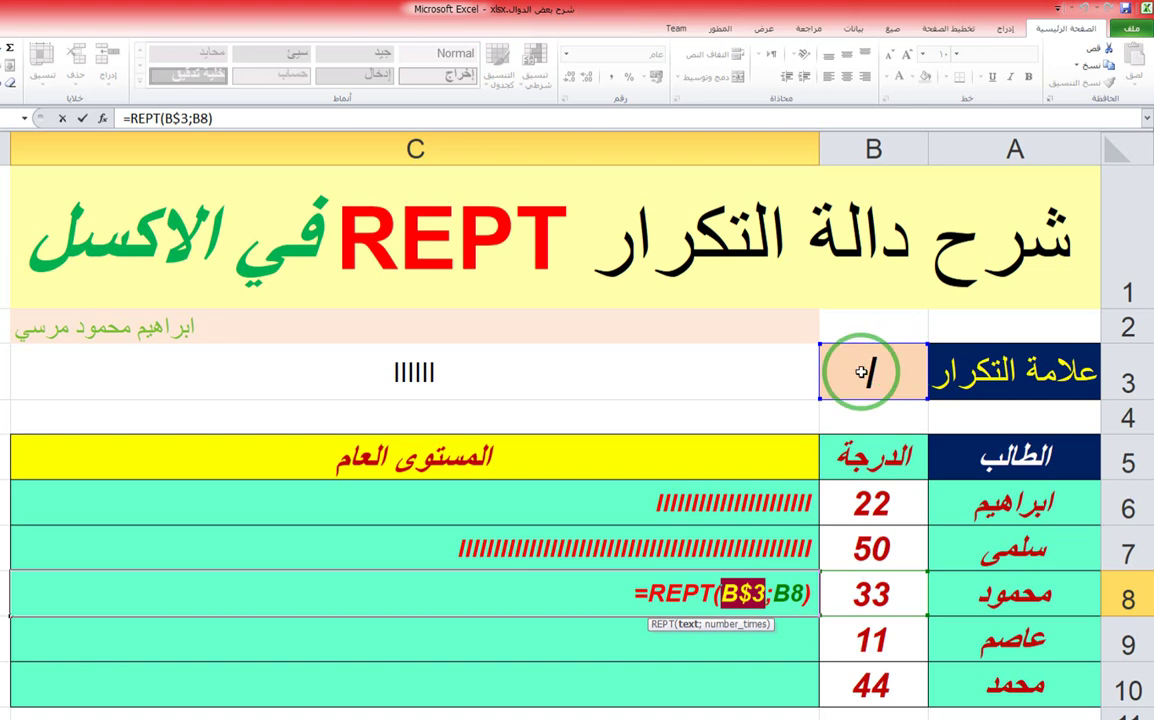
{"action": "key", "text": "Return"}
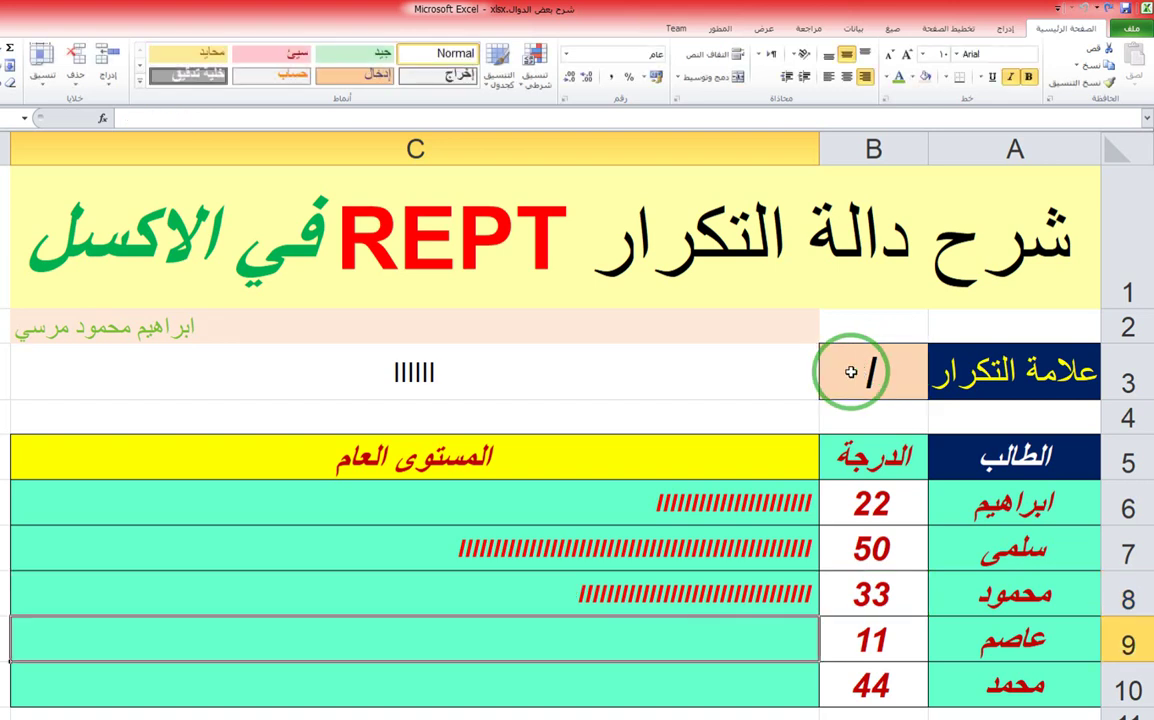
Copy the REPT formula from C8 down to C9 and C10 to complete the level column
{"action": "left_click", "coordinate": [14, 608]}
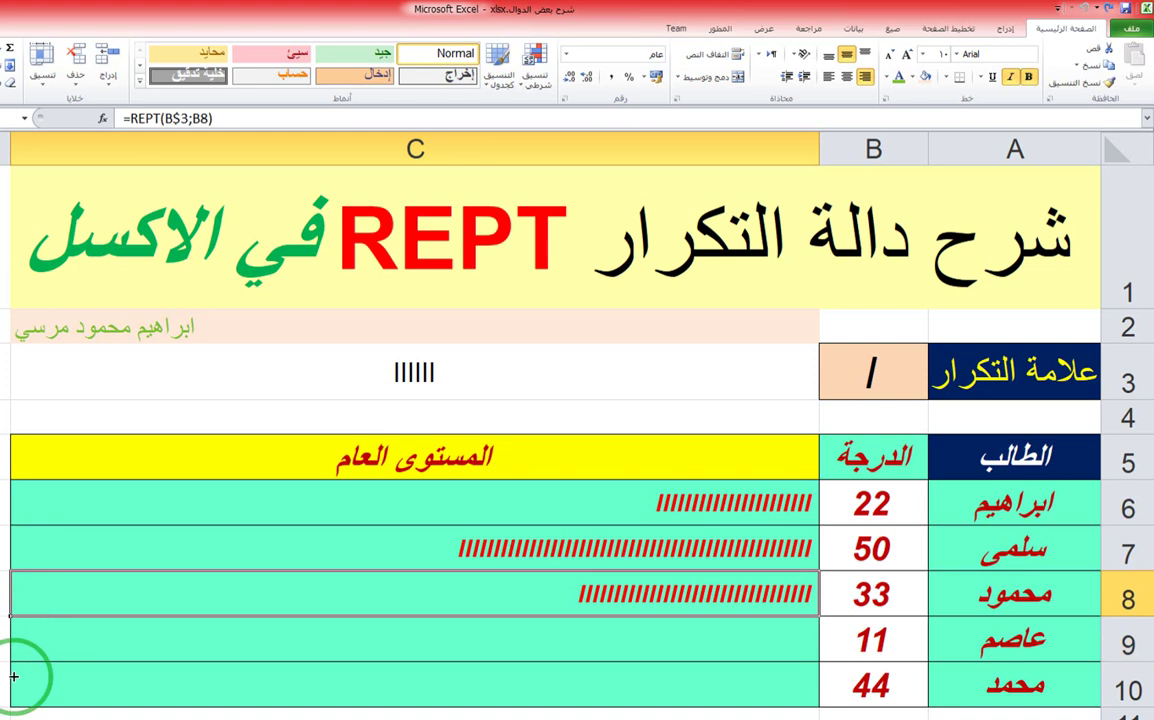
{"action": "left_click_drag", "start_coordinate": [14, 676], "coordinate": [14, 692]}
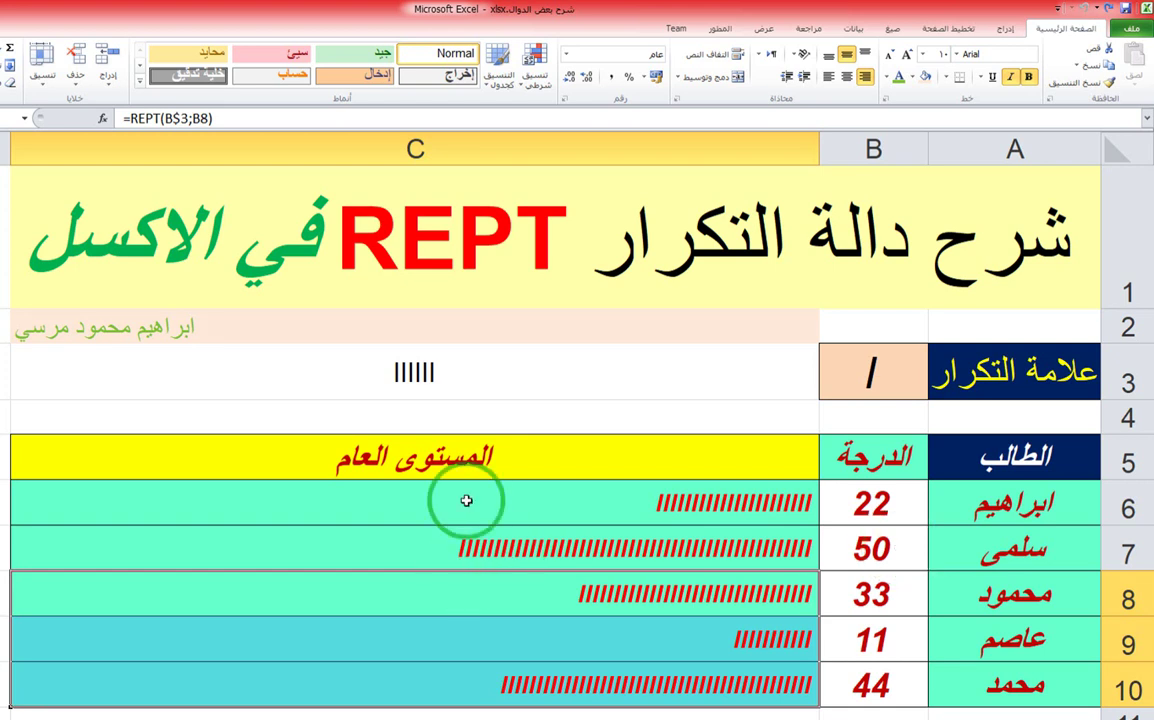
{"action": "left_click", "coordinate": [462, 548]}
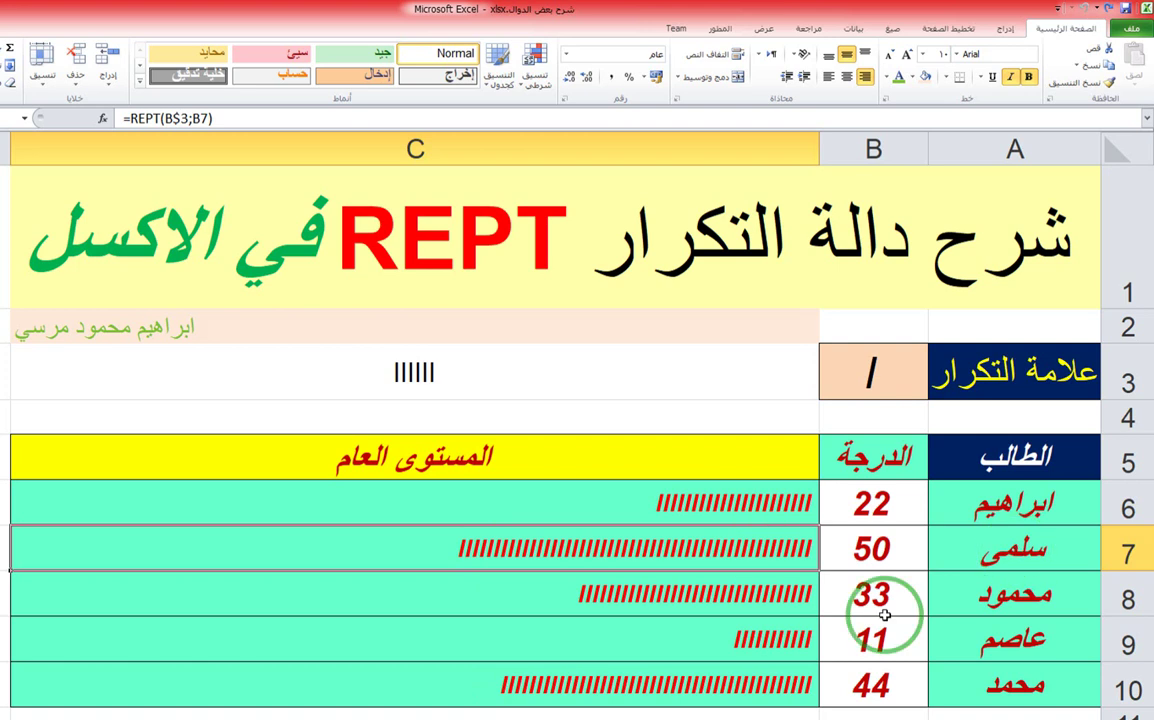
Change the last student's grade in B10 to 4
{"action": "left_click", "coordinate": [882, 645]}
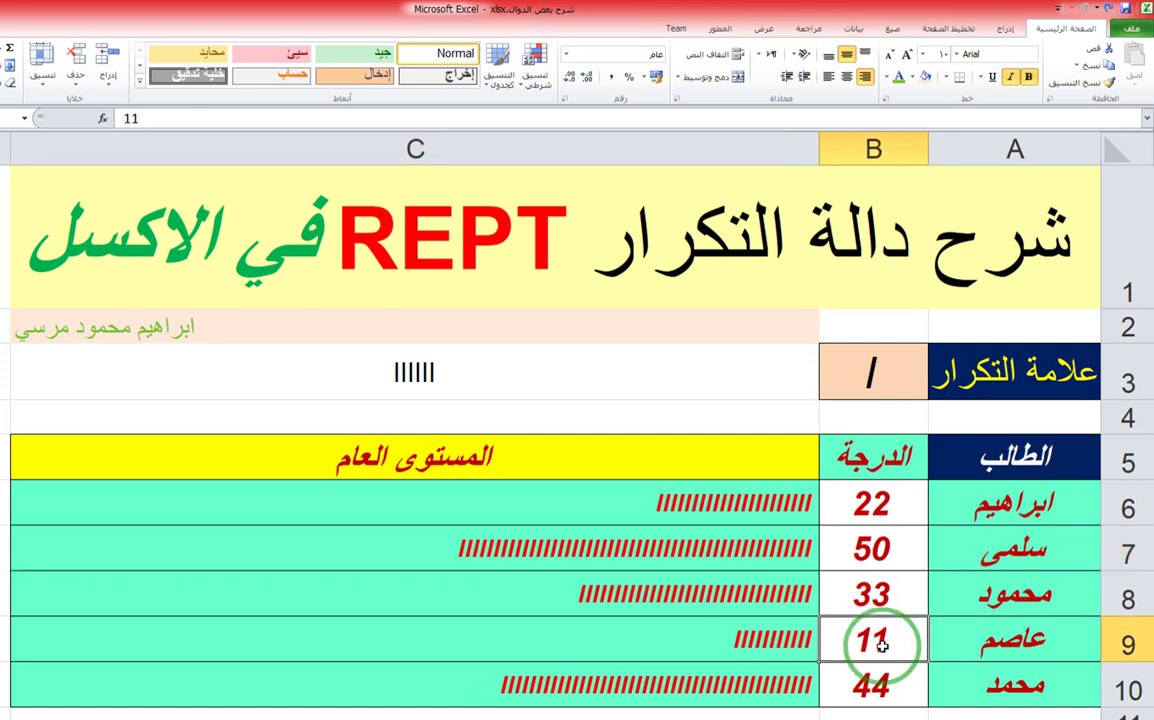
{"action": "left_click", "coordinate": [901, 692]}
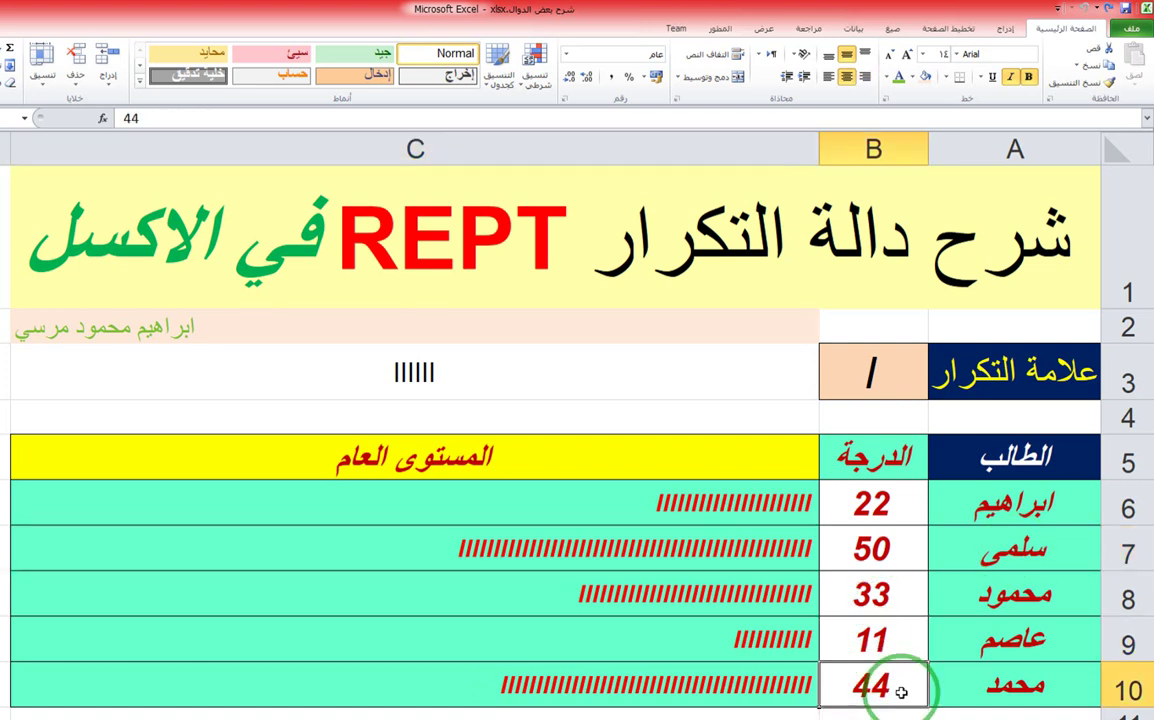
{"action": "double_click", "coordinate": [905, 688]}
{"action": "key", "text": "BackSpace"}
{"action": "key", "text": "Return"}
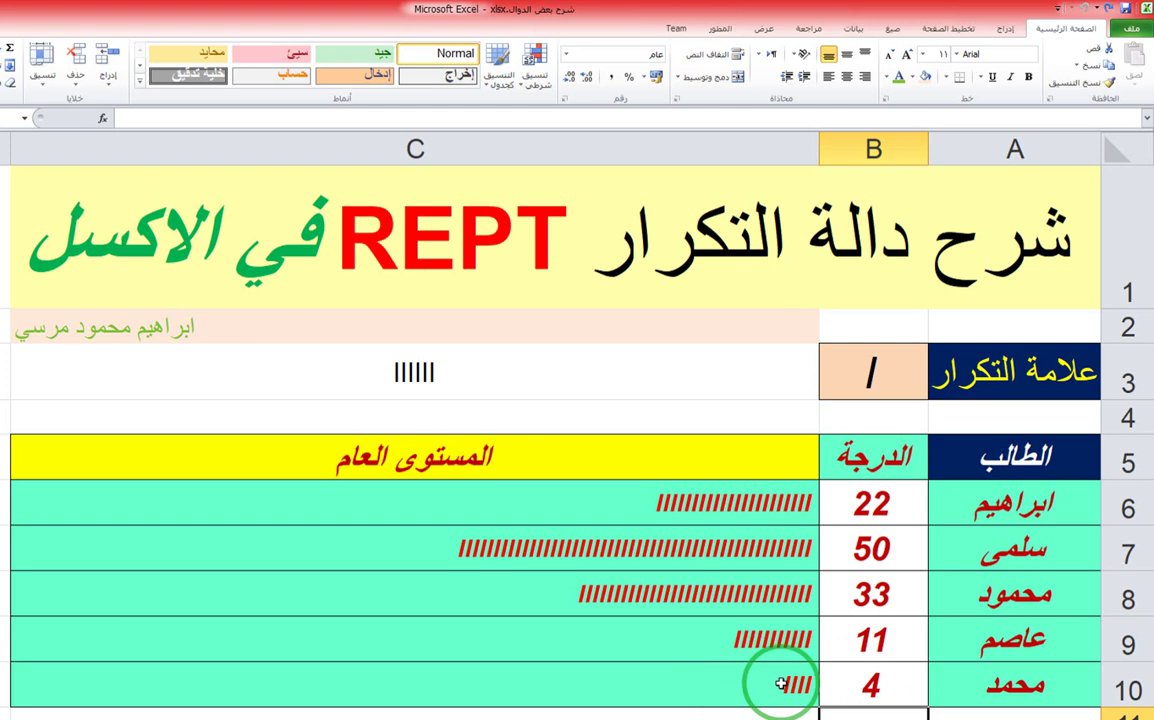
Set the first student's grade in B6 to 101
{"action": "left_click", "coordinate": [885, 512]}
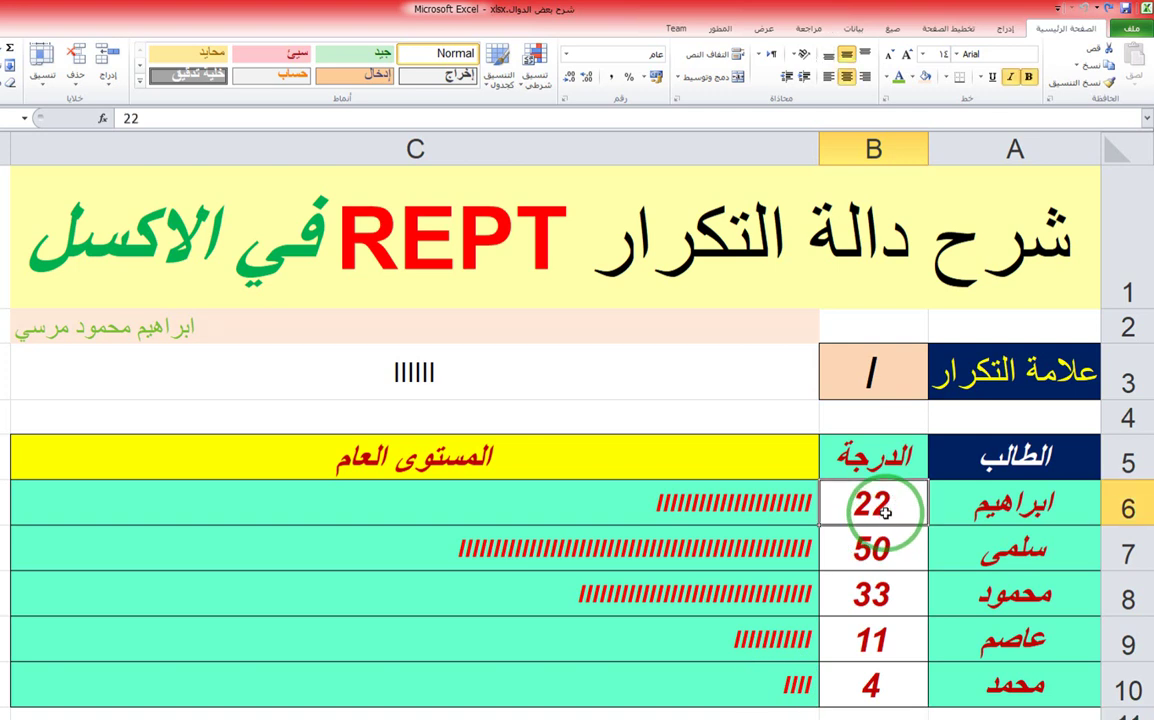
{"action": "type", "text": "10"}
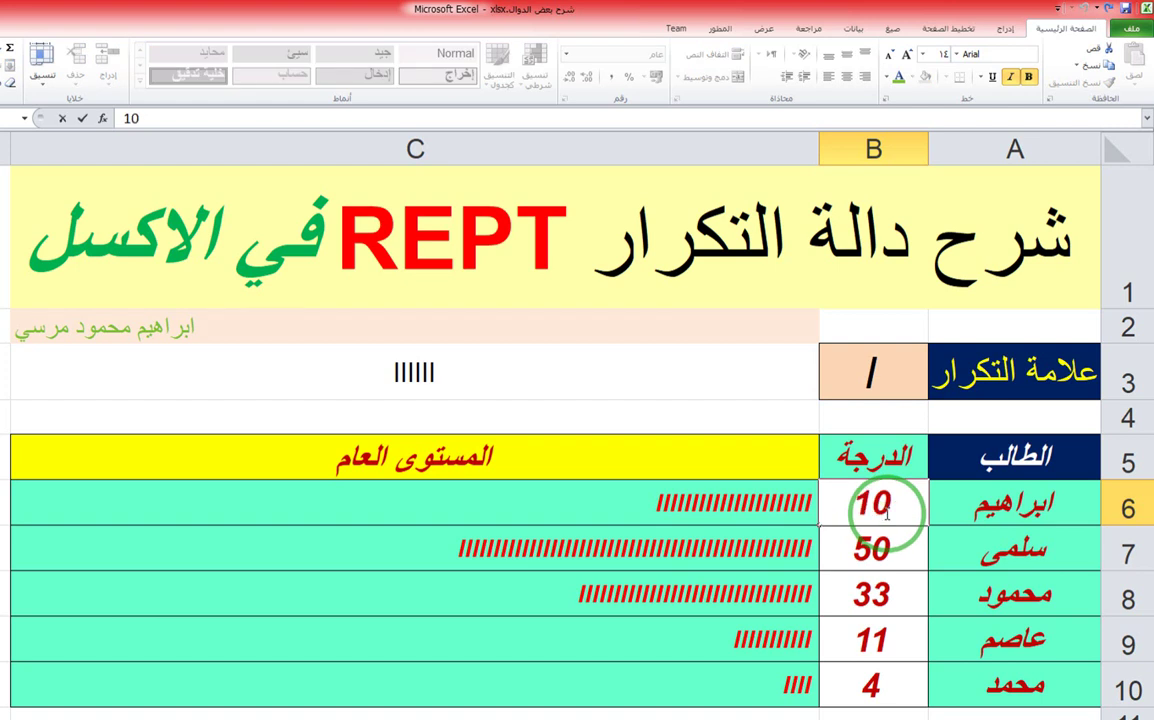
{"action": "type", "text": "1"}
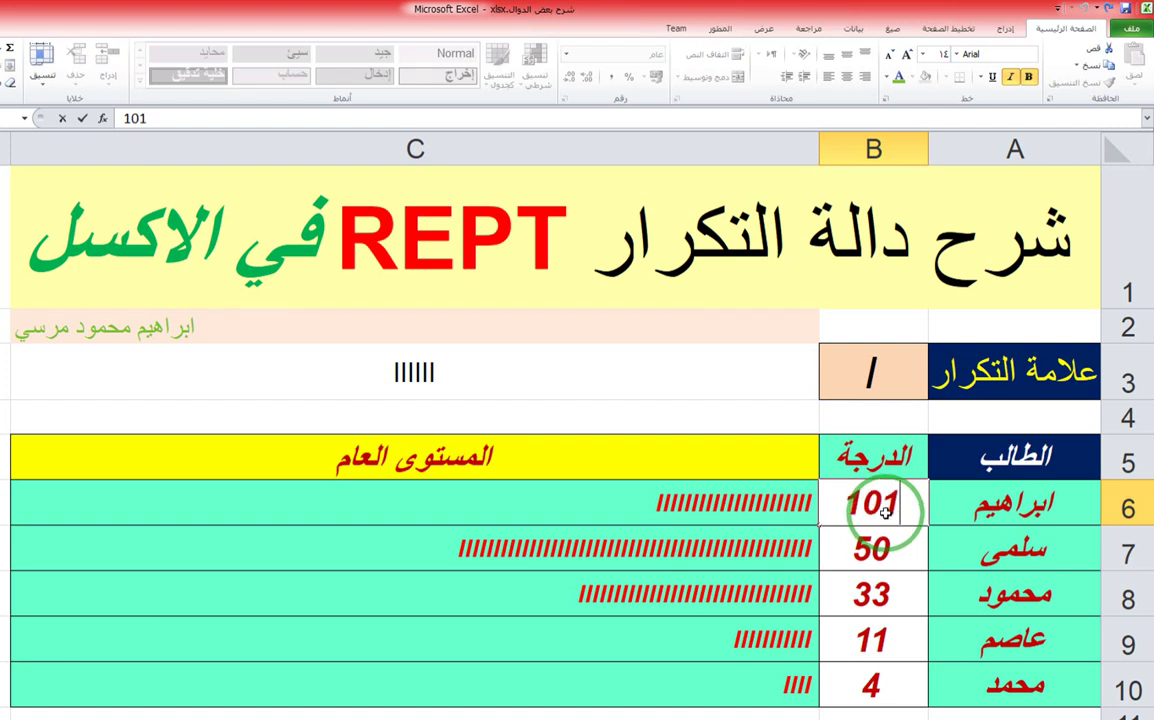
{"action": "key", "text": "Return"}
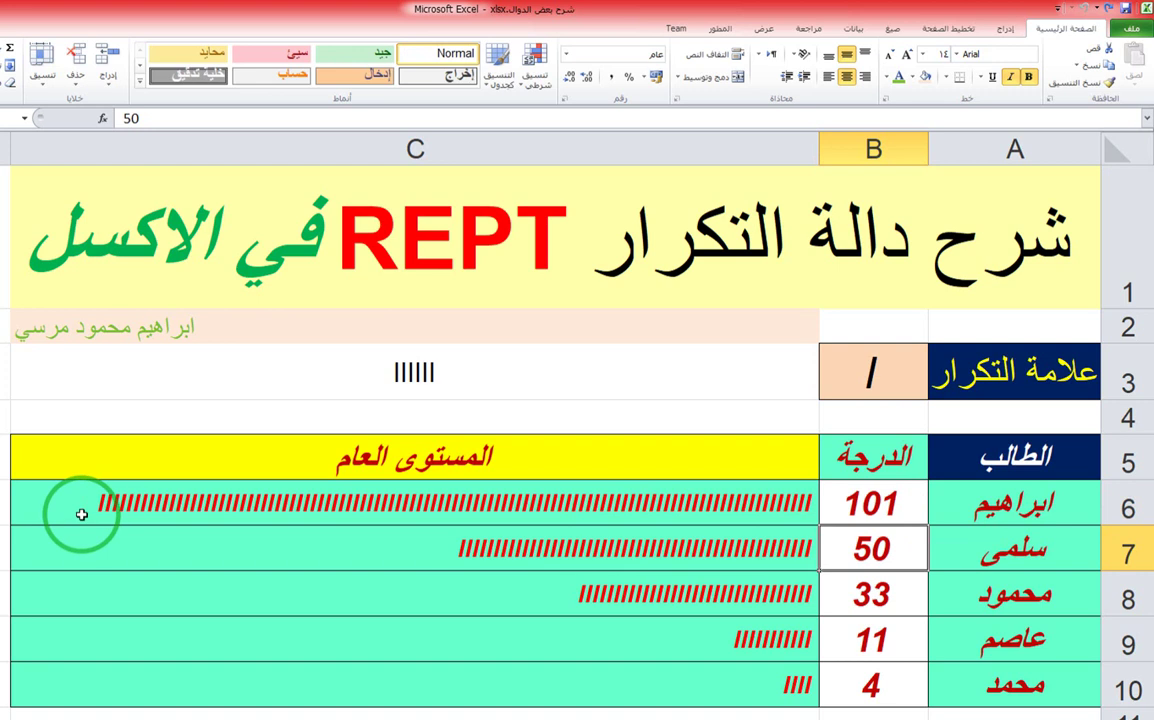
Try "x" and "o" in turn as the repeat text in cell B3
{"action": "left_click", "coordinate": [874, 379]}
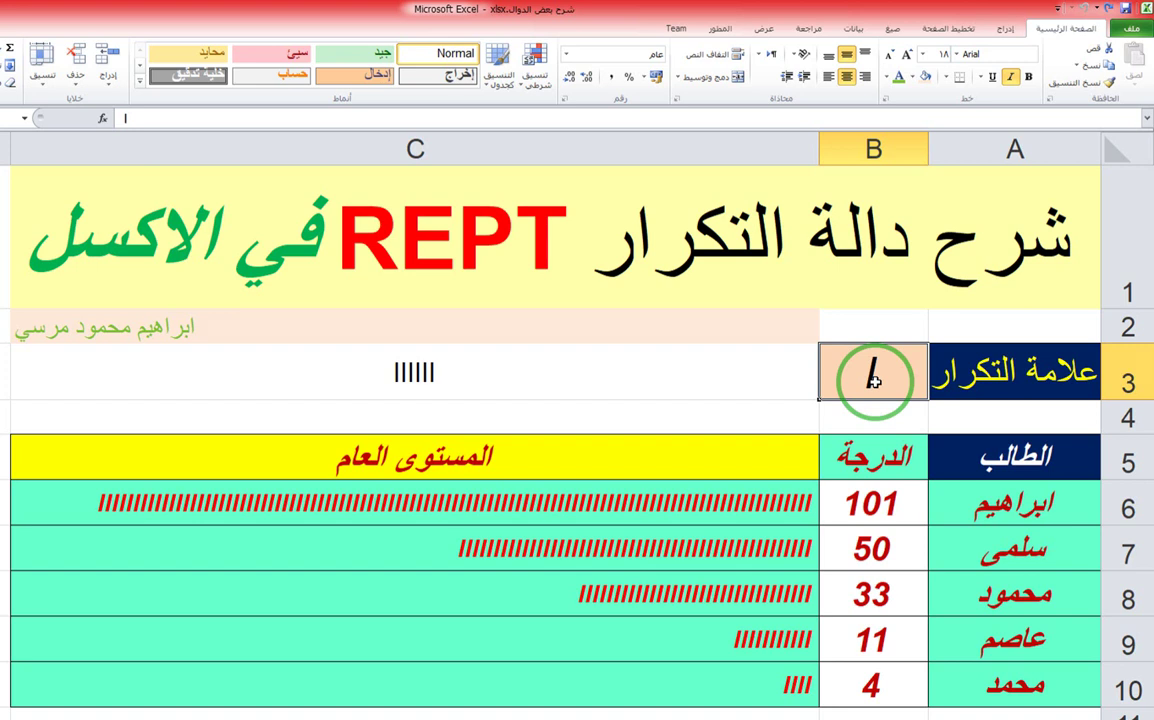
{"action": "key", "text": "BackSpace"}
{"action": "type", "text": "x"}
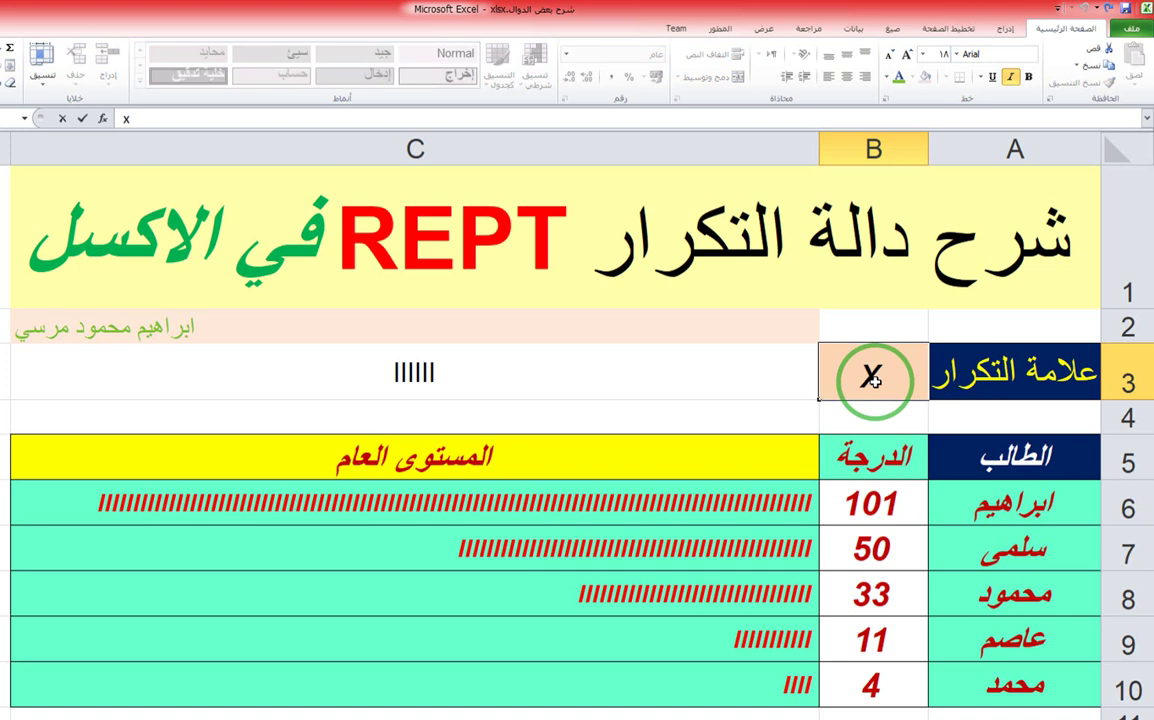
{"action": "key", "text": "Return"}
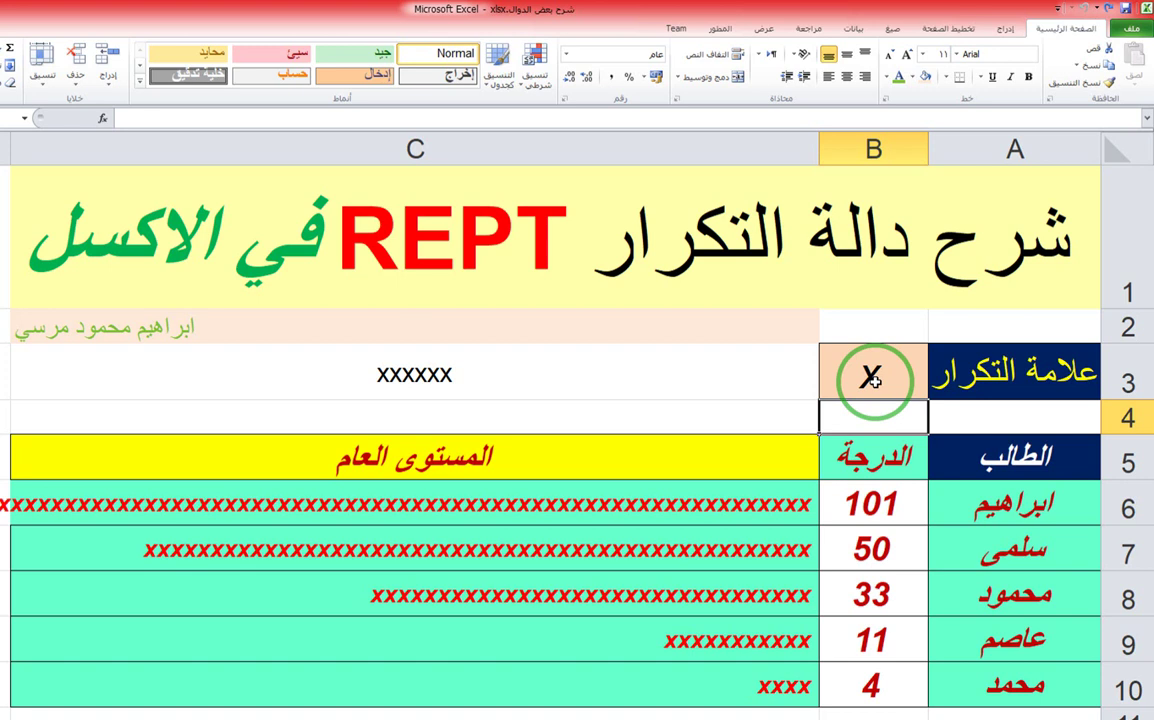
{"action": "left_click", "coordinate": [877, 368]}
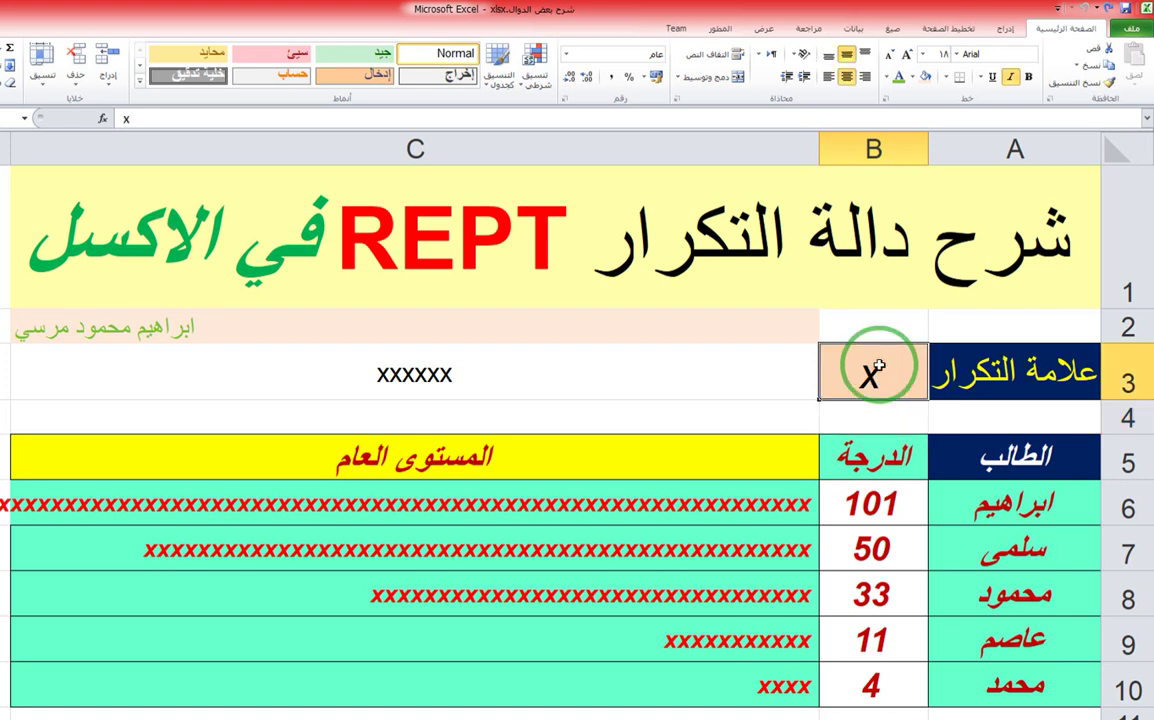
{"action": "type", "text": "o"}
{"action": "key", "text": "Return"}
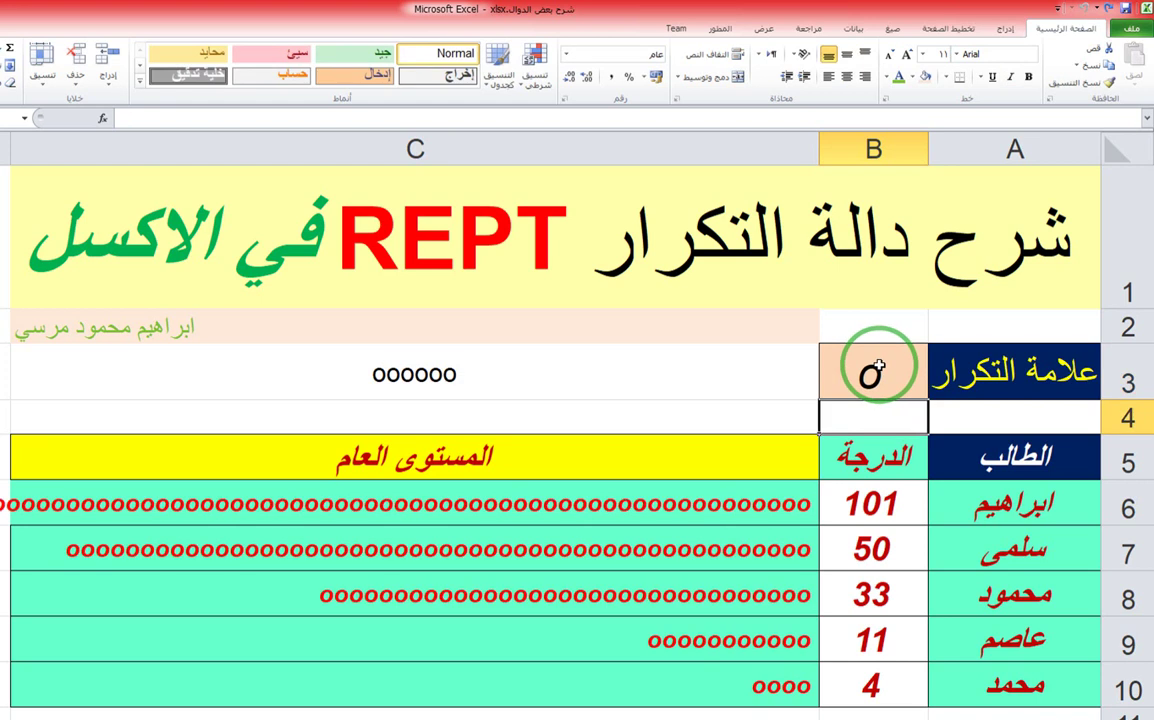
Replace the repeat text in B3 with a thin vertical stroke character ("l")
{"action": "left_click", "coordinate": [877, 368]}
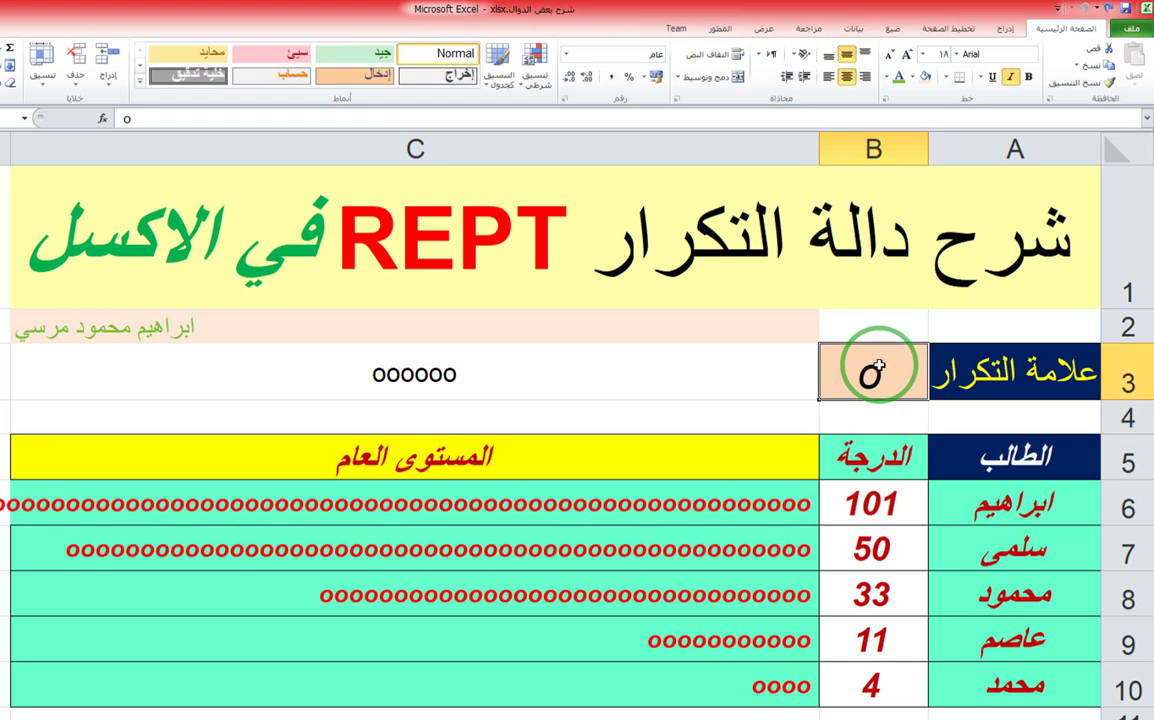
{"action": "type", "text": "|"}
{"action": "key", "text": "Return"}
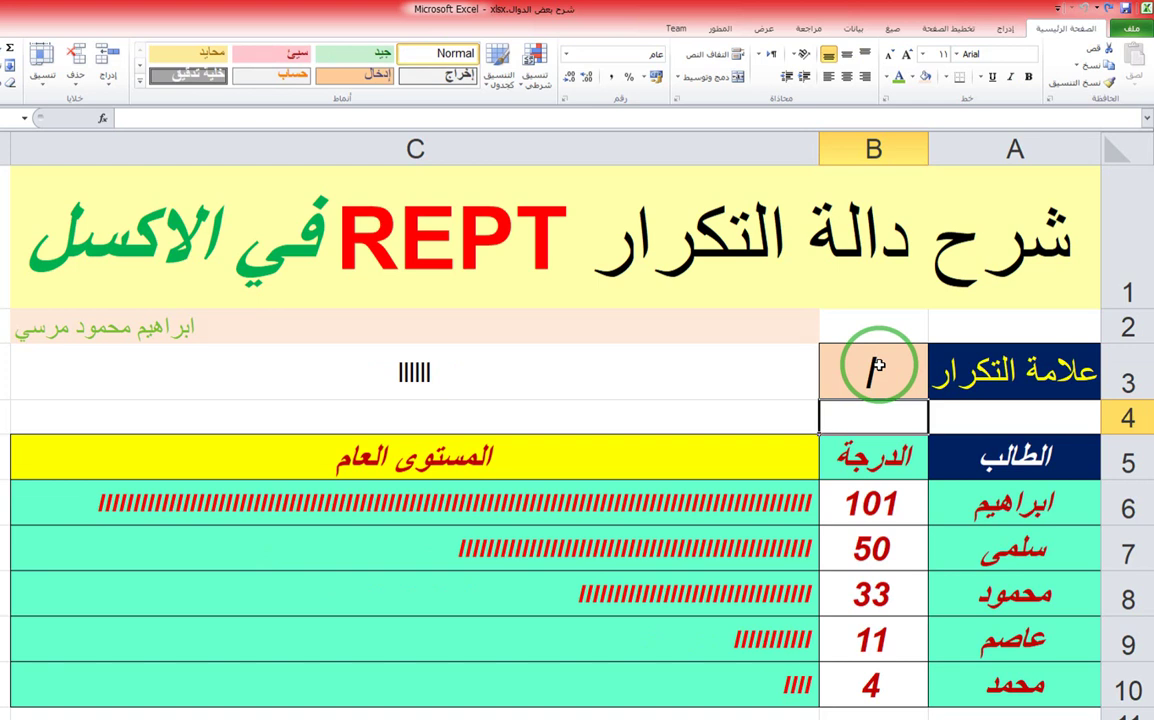
Set the repeat text in cell B3 to "i" and check the formulas in C3 and C7
{"action": "left_click", "coordinate": [877, 368]}
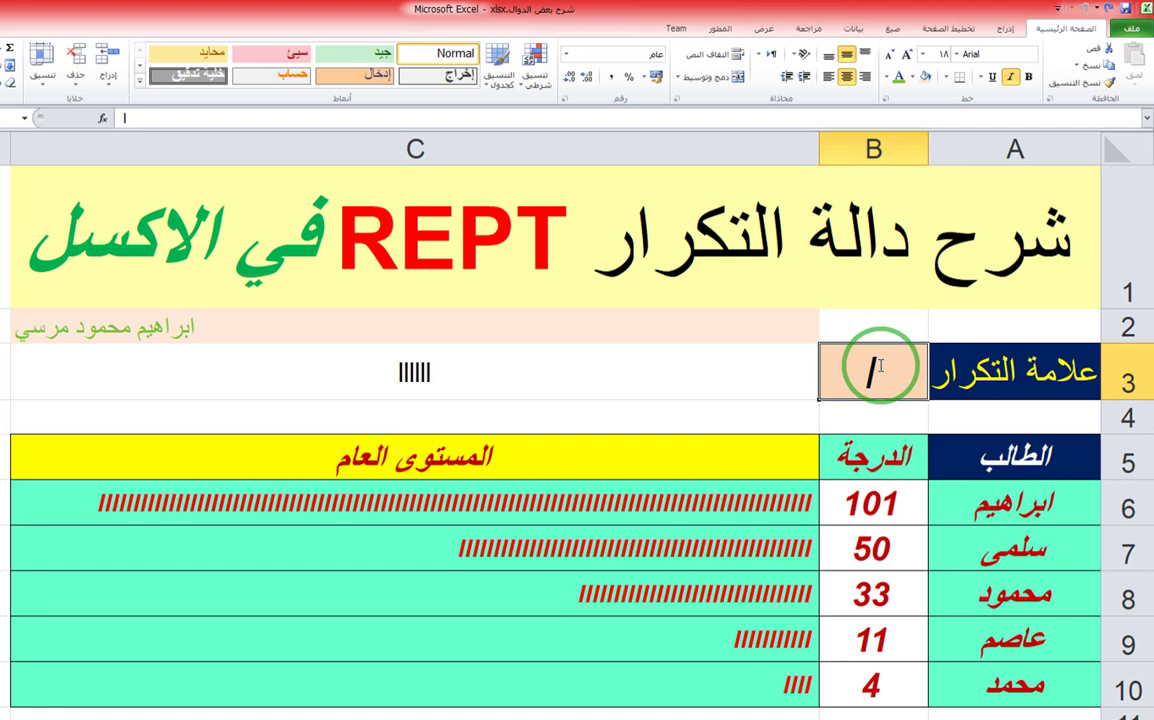
{"action": "type", "text": "i"}
{"action": "key", "text": "Return"}
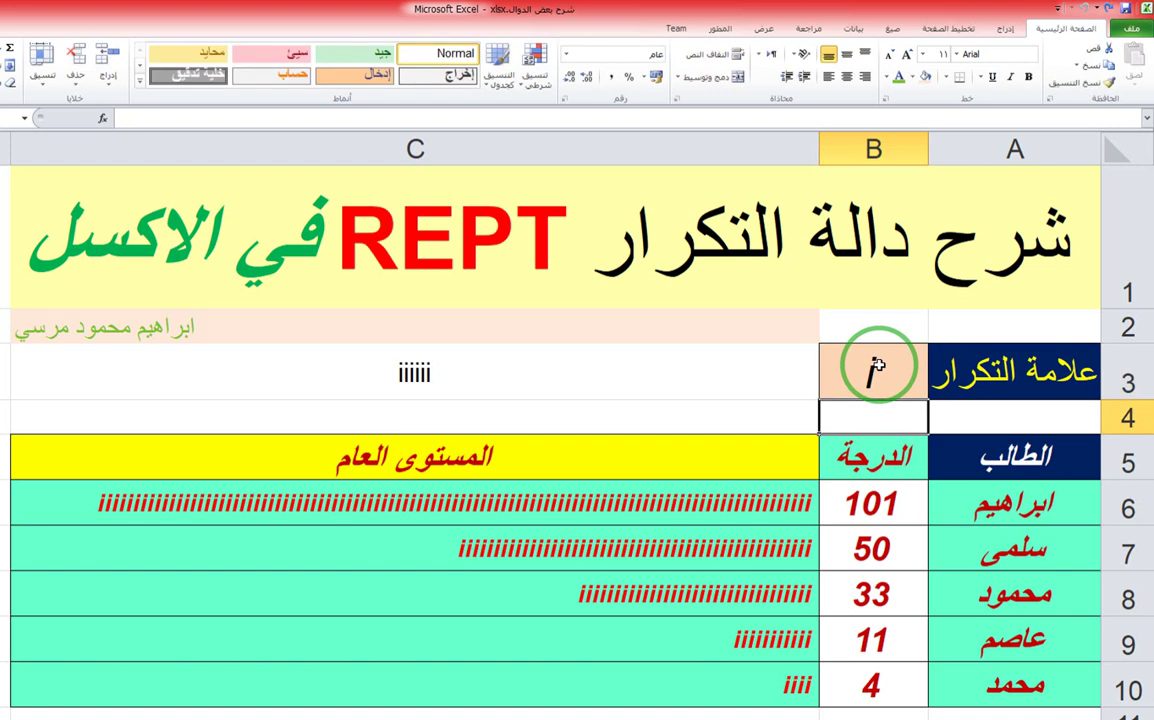
{"action": "left_click", "coordinate": [681, 370]}
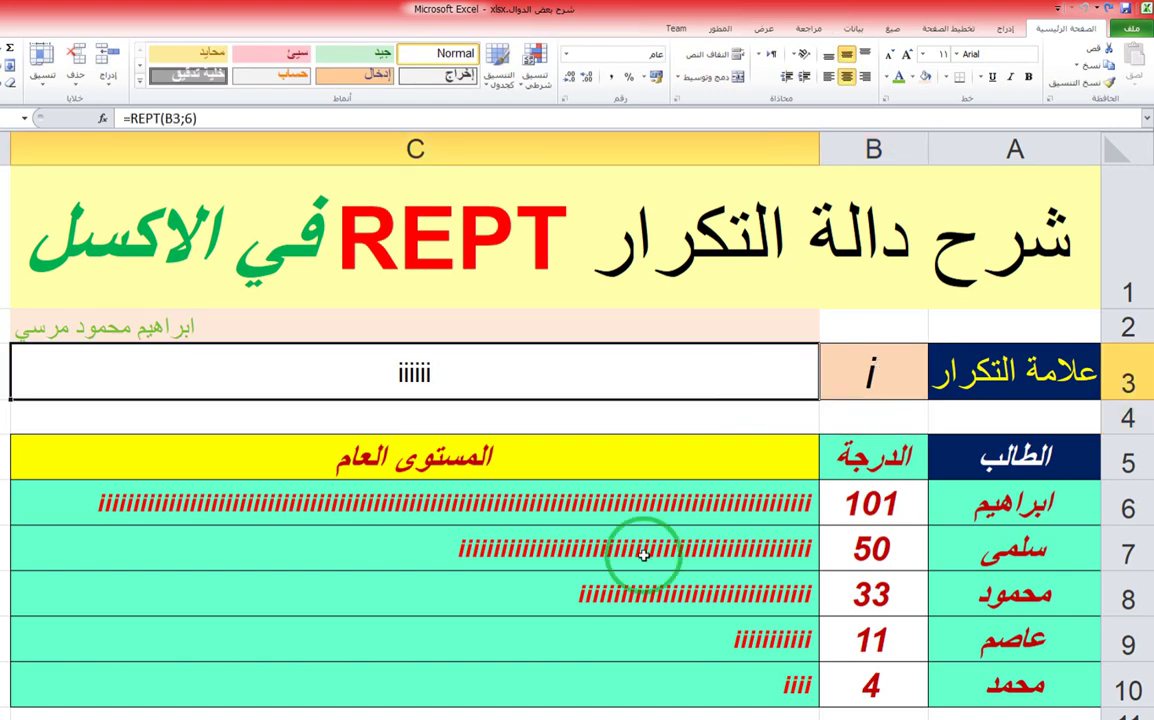
{"action": "left_click", "coordinate": [644, 540]}
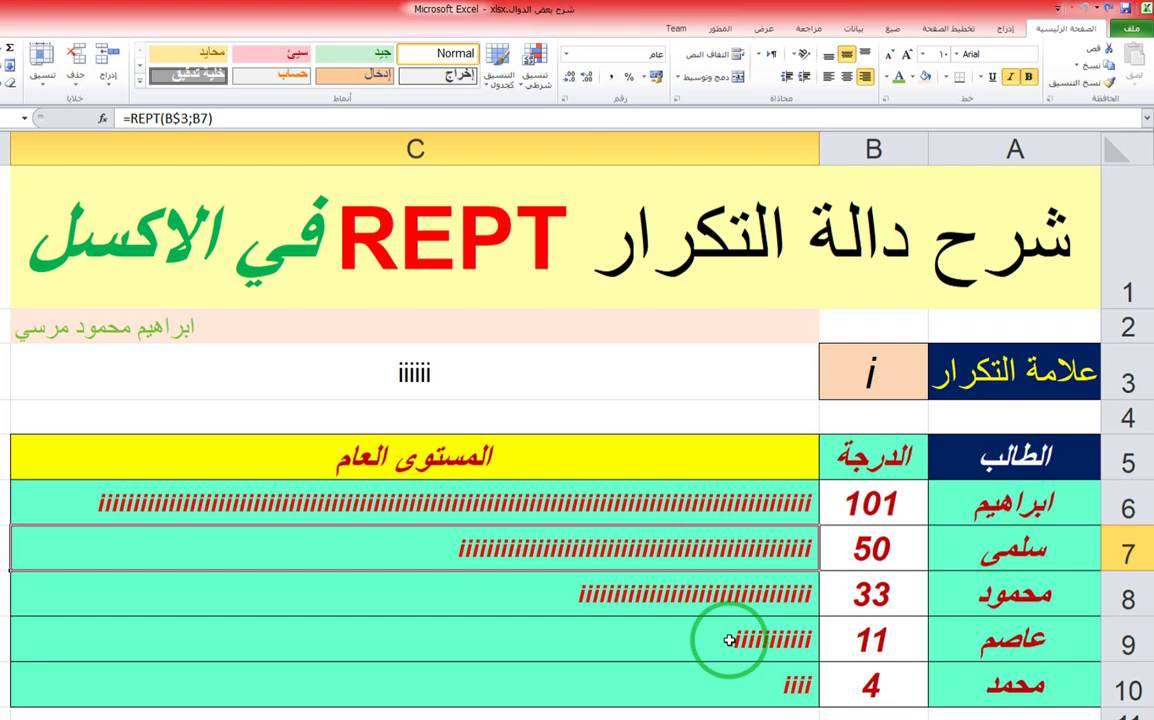